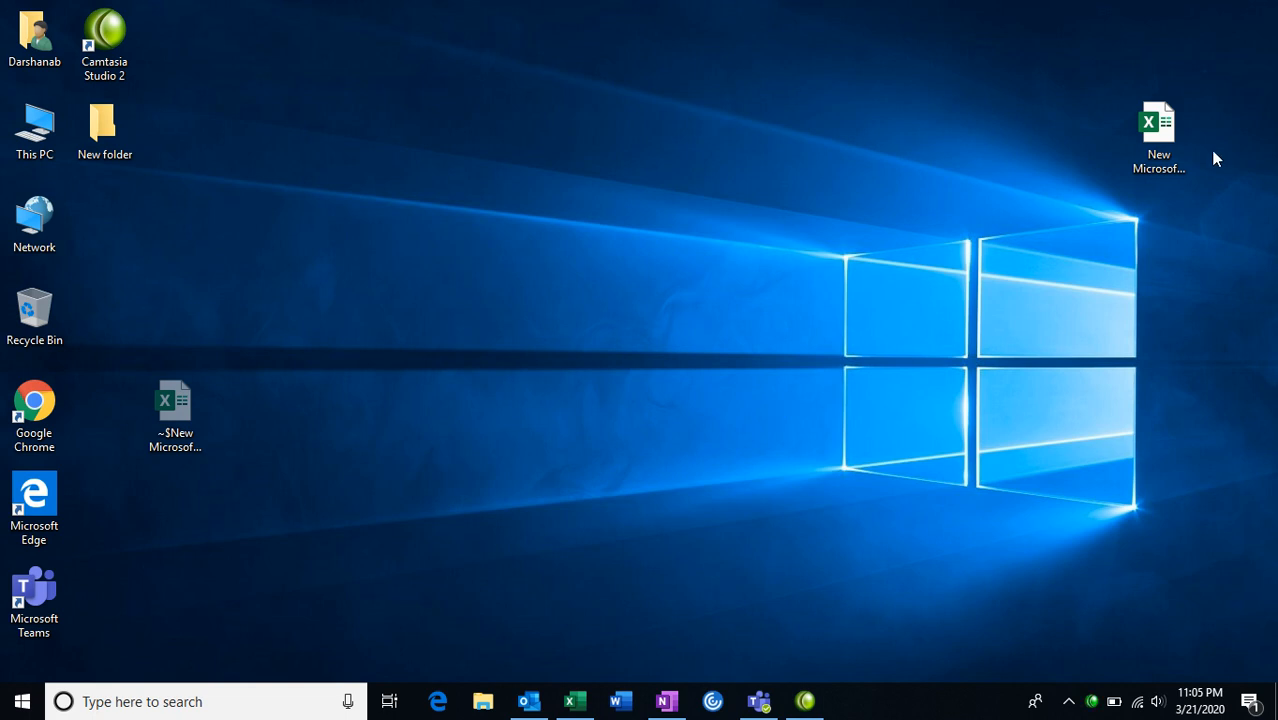
- Open the Excel worksheet on the desktop and narrow the Employee Name column on the Salary Earned sheet to fit its header
{"action": "double_click", "coordinate": [1156, 134]}
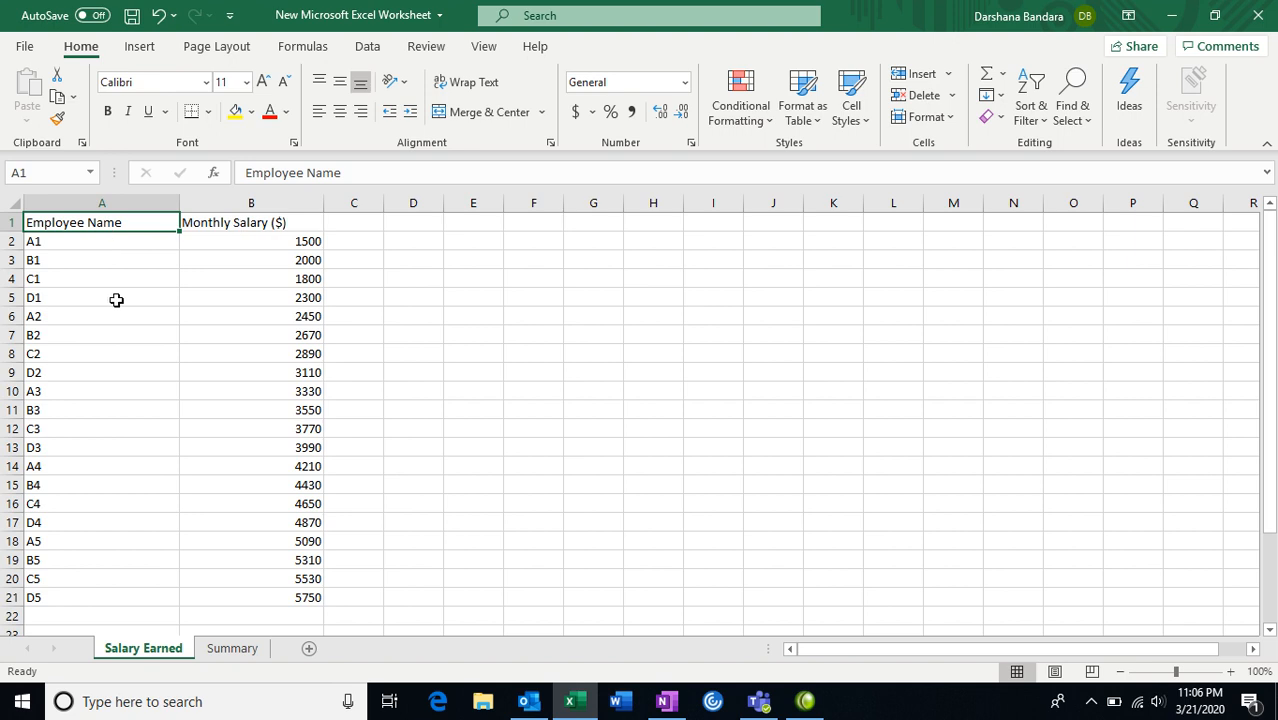
{"action": "left_click_drag", "start_coordinate": [180, 203], "coordinate": [127, 203]}
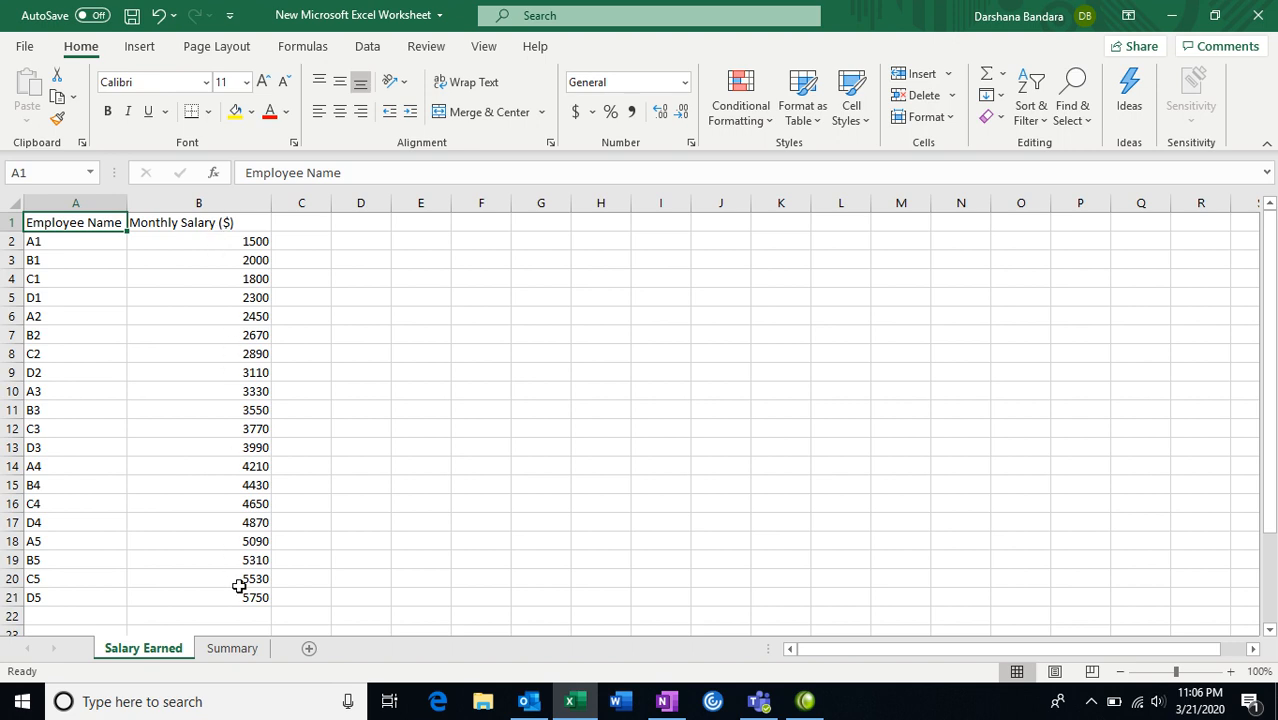
- Examine the Summary sheet's Monthly Salary column and the employee list in column A of the Salary Earned sheet
{"action": "left_click", "coordinate": [236, 650]}
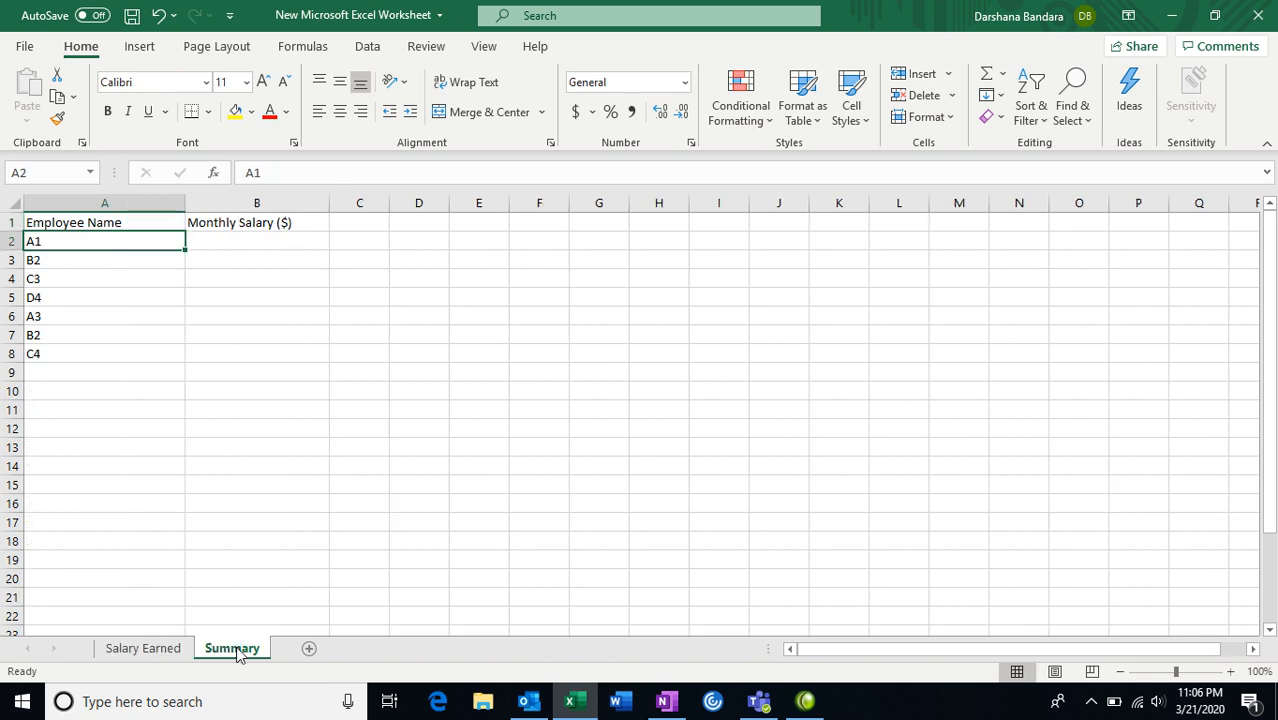
{"action": "left_click", "coordinate": [255, 236]}
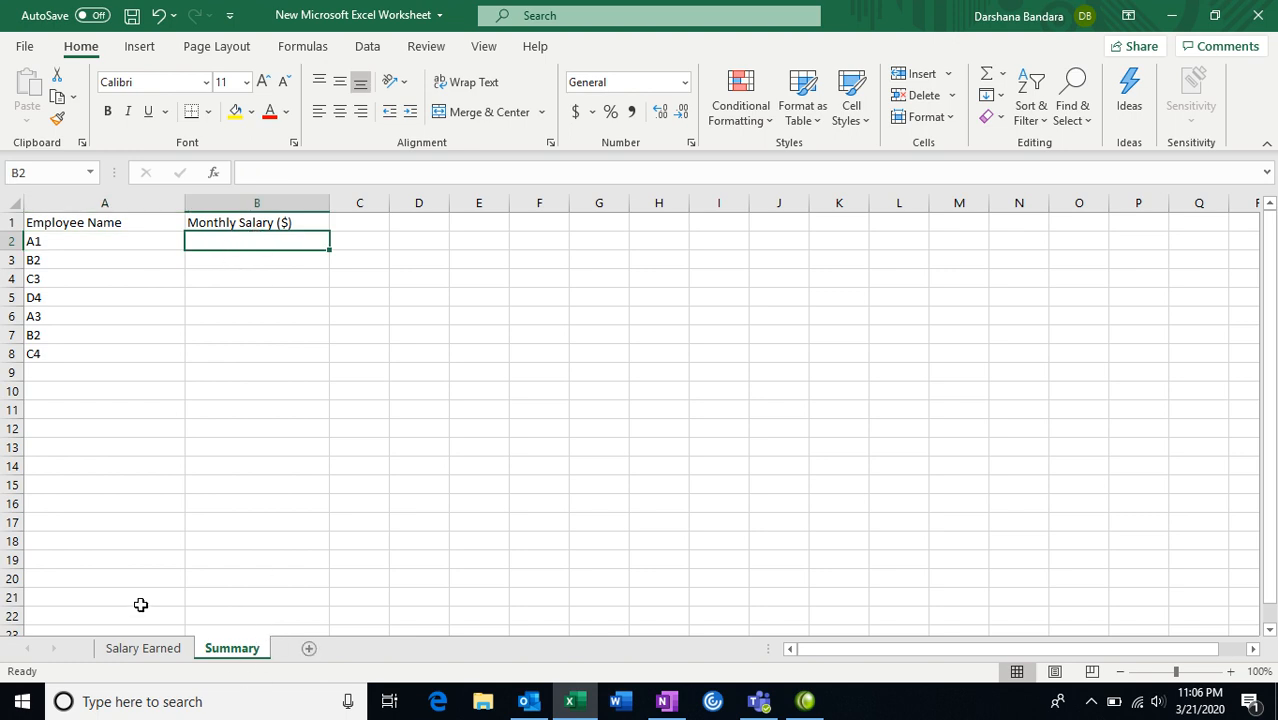
{"action": "left_click", "coordinate": [148, 649]}
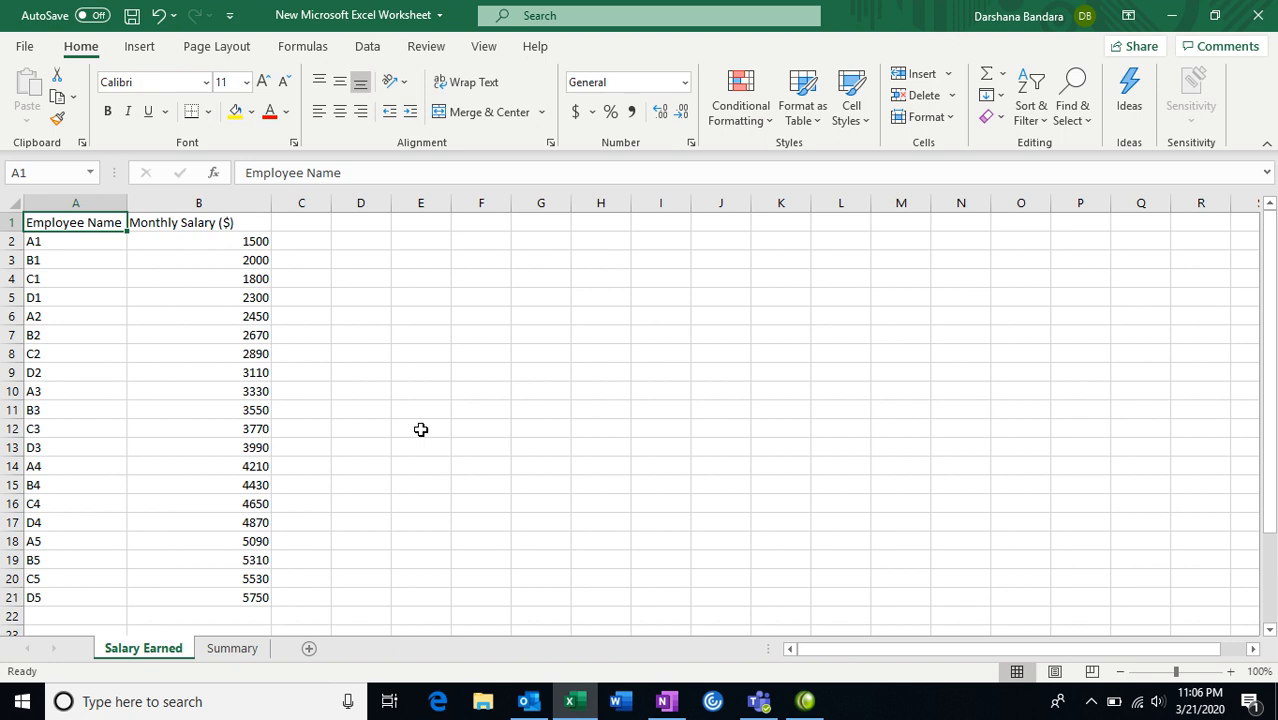
{"action": "left_click_drag", "start_coordinate": [88, 246], "coordinate": [100, 591]}
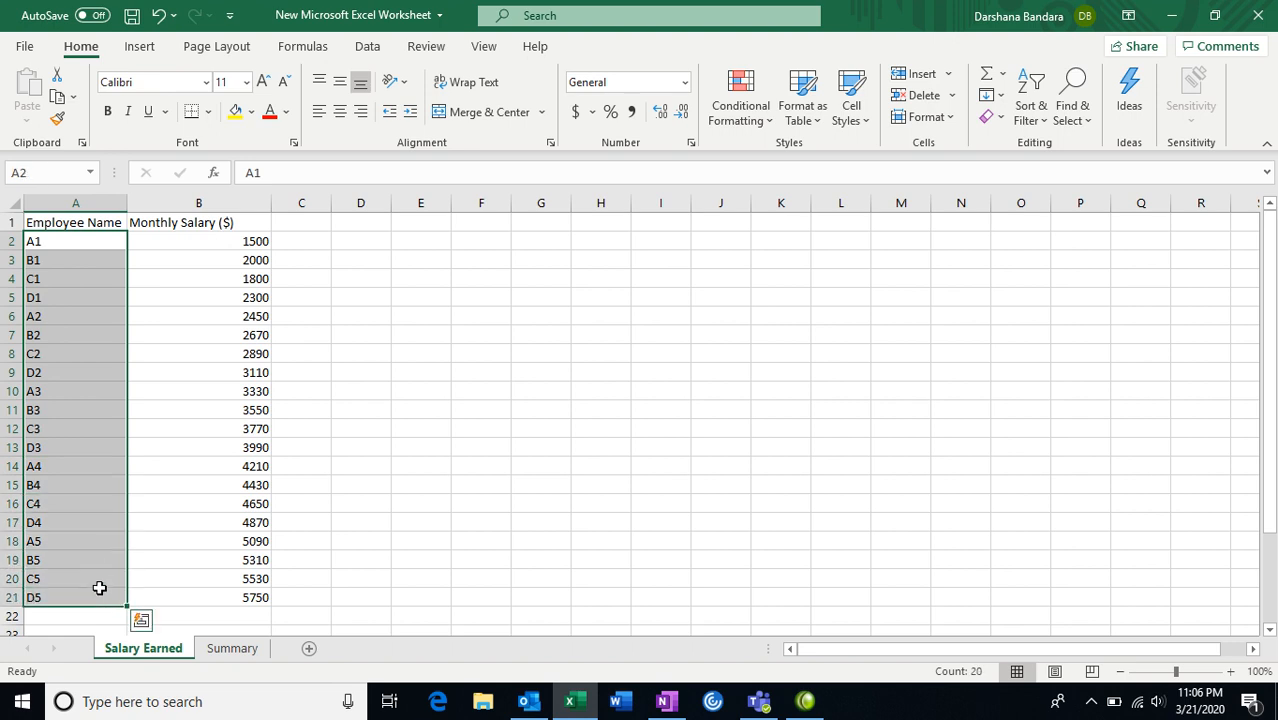
{"action": "left_click", "coordinate": [72, 242]}
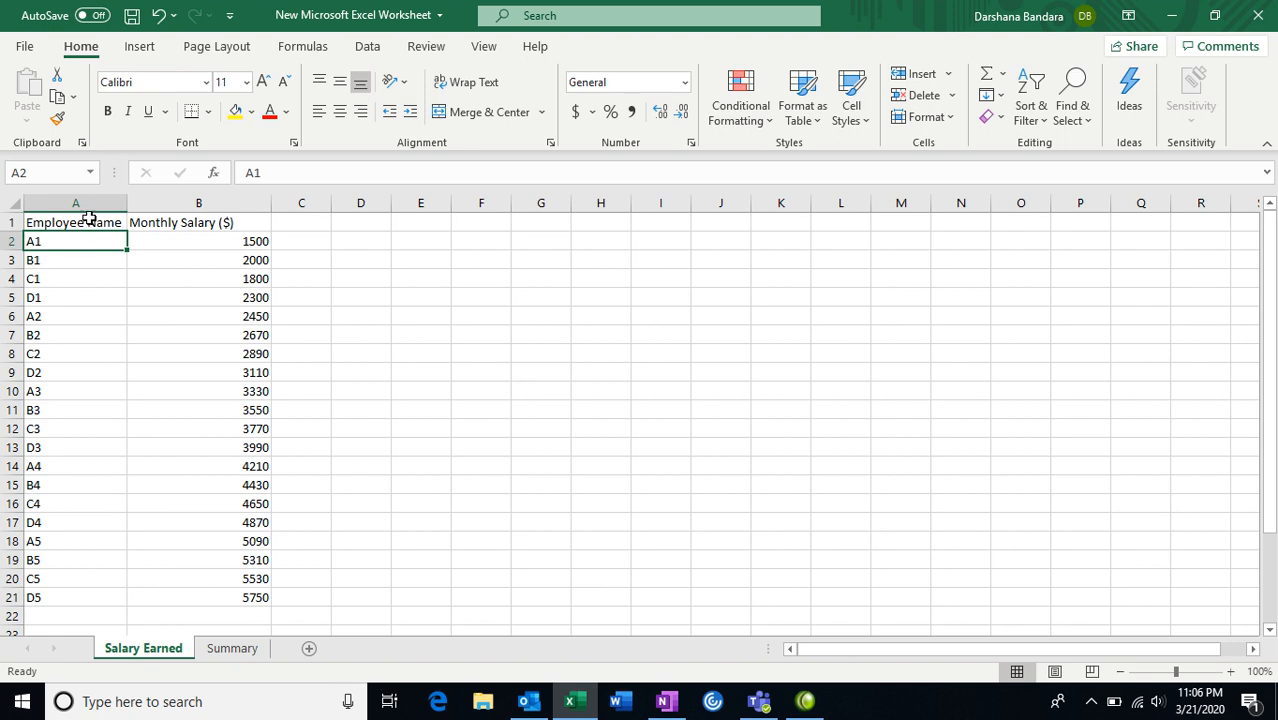
{"action": "left_click", "coordinate": [87, 204]}
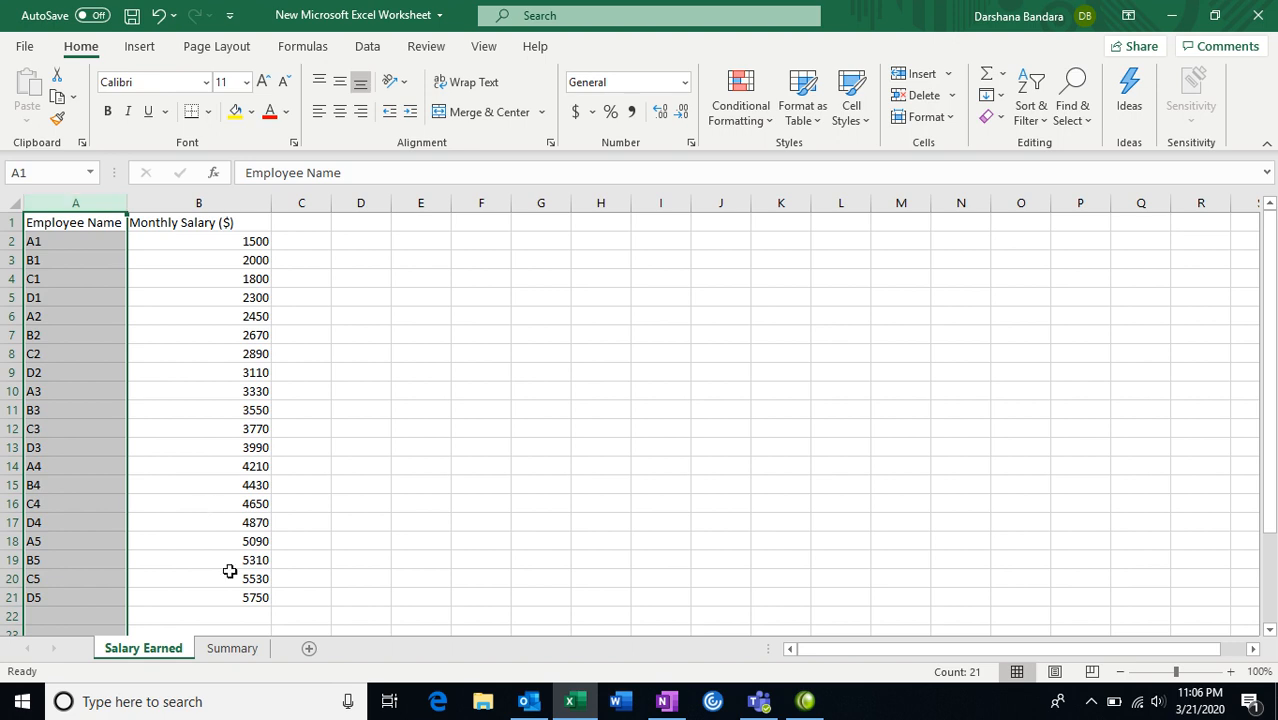
- Compare the Employee Name columns of the Summary and Salary Earned sheets as the common field for the lookup
{"action": "left_click", "coordinate": [236, 648]}
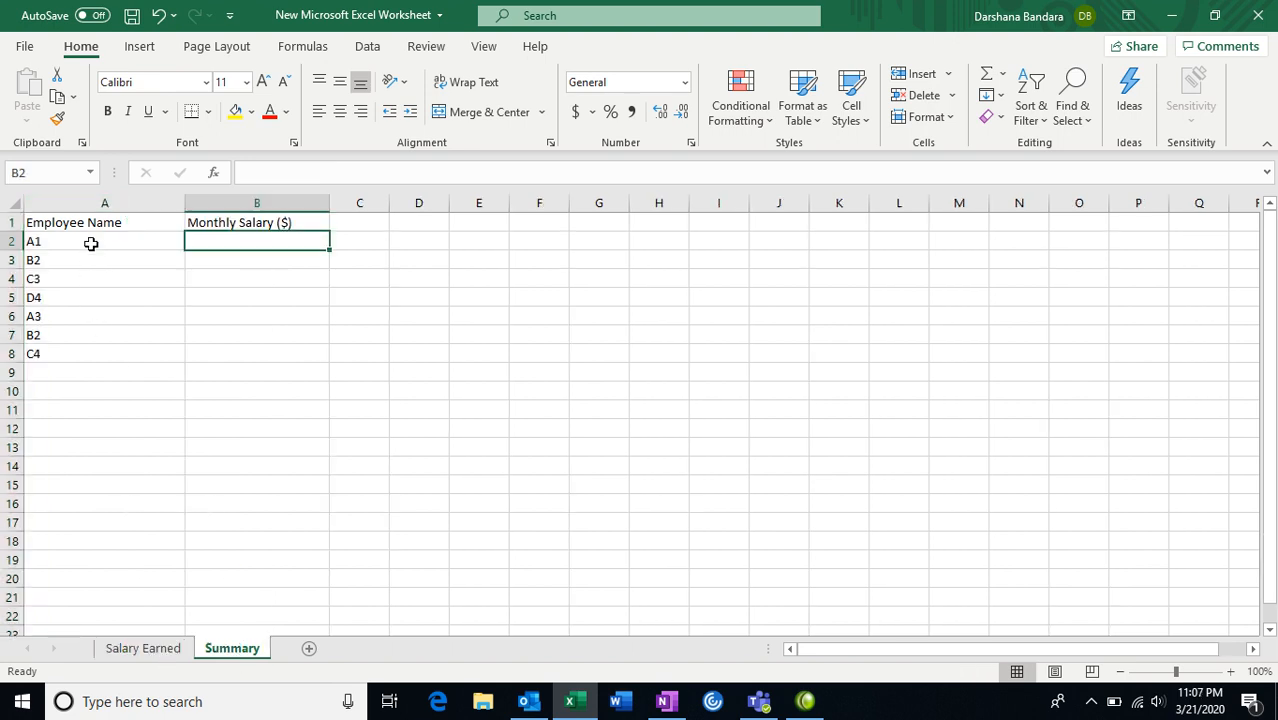
{"action": "left_click", "coordinate": [95, 204]}
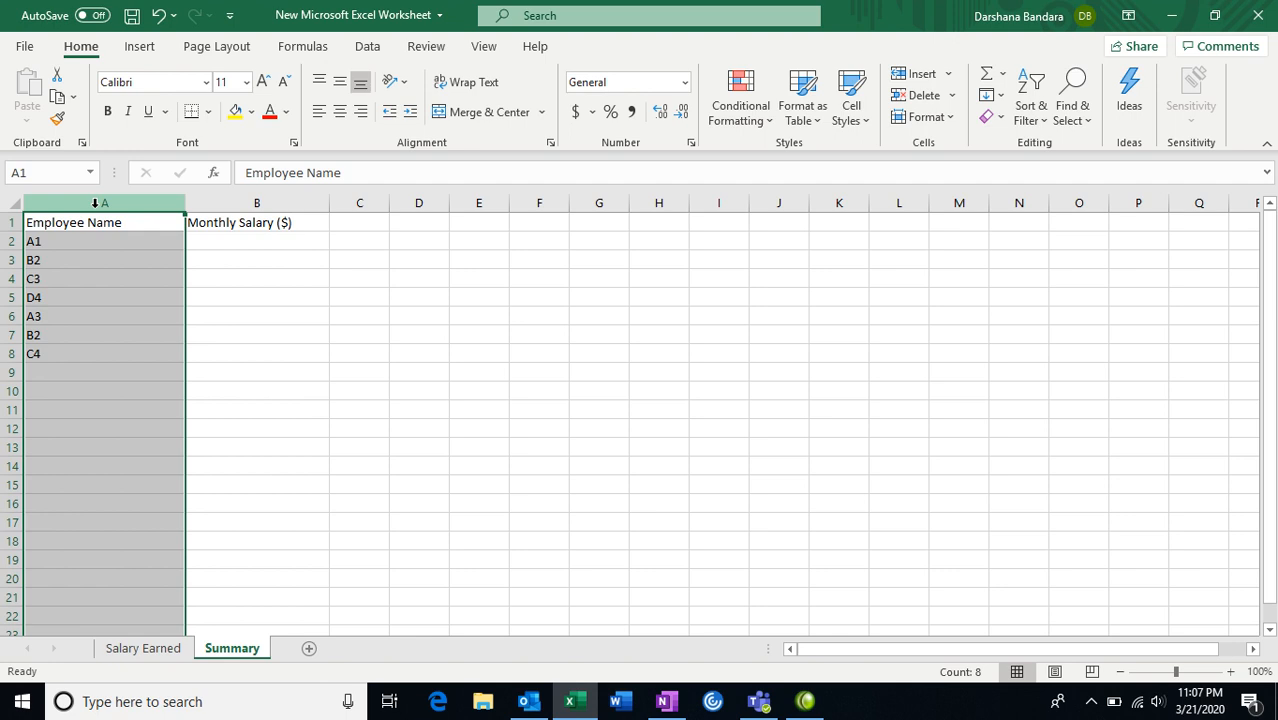
{"action": "left_click", "coordinate": [251, 246]}
{"action": "left_click_drag", "start_coordinate": [126, 242], "coordinate": [120, 355]}
{"action": "left_click", "coordinate": [92, 205]}
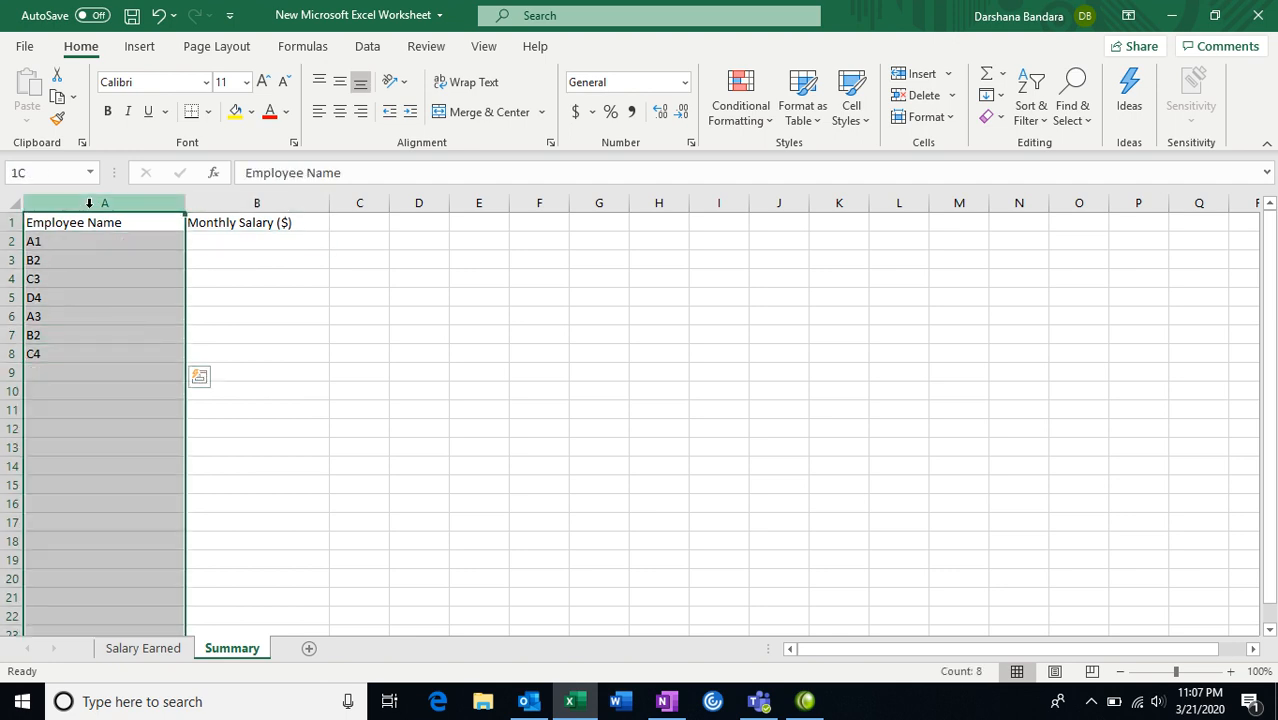
{"action": "left_click", "coordinate": [212, 241]}
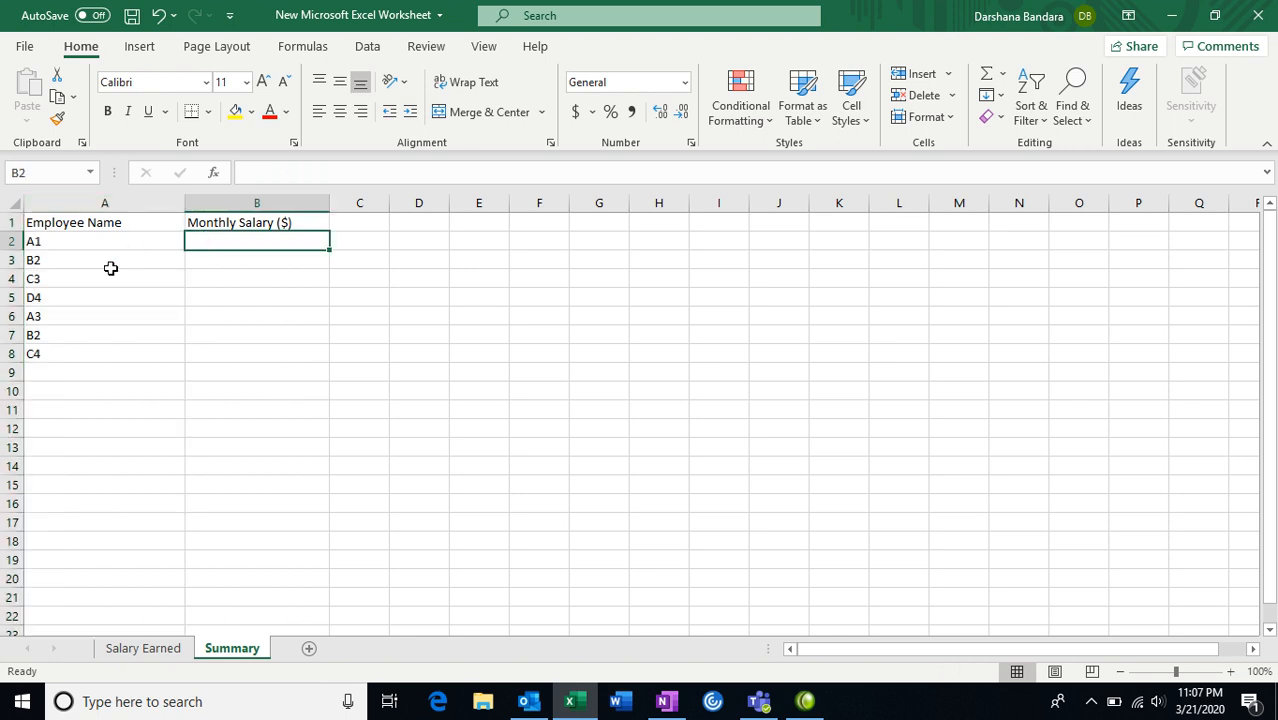
{"action": "left_click", "coordinate": [155, 652]}
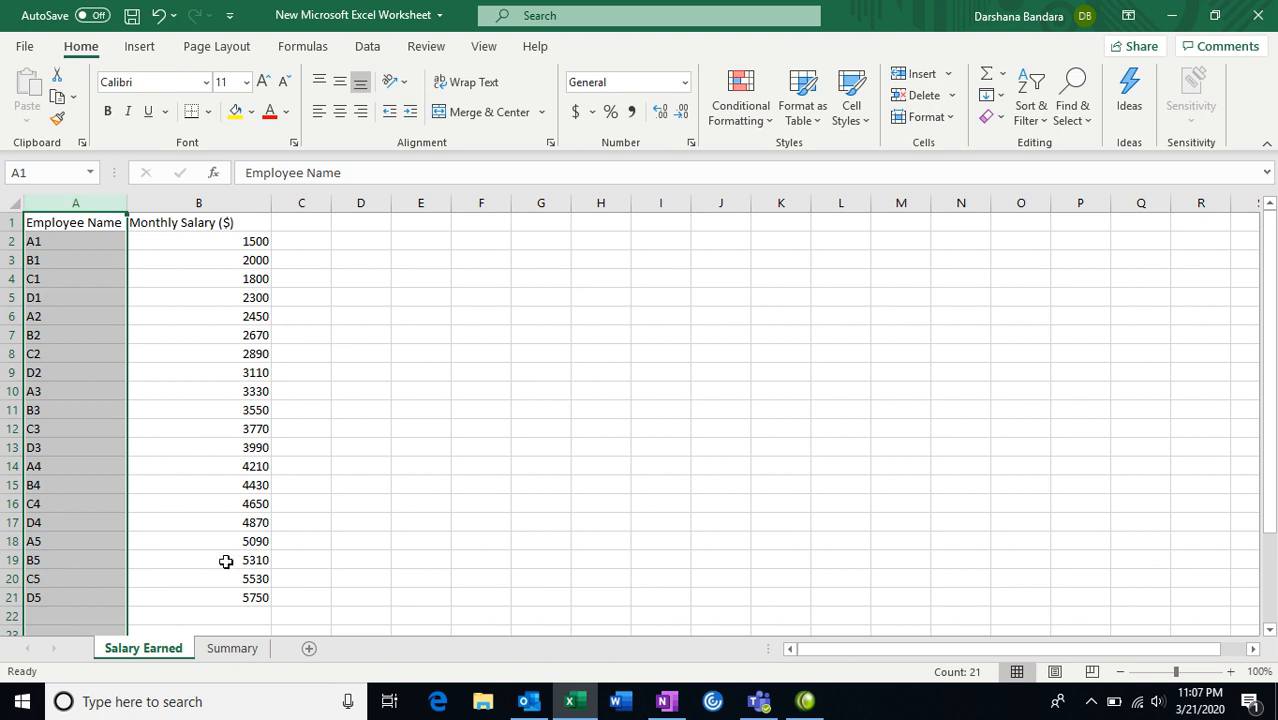
{"action": "left_click", "coordinate": [252, 652]}
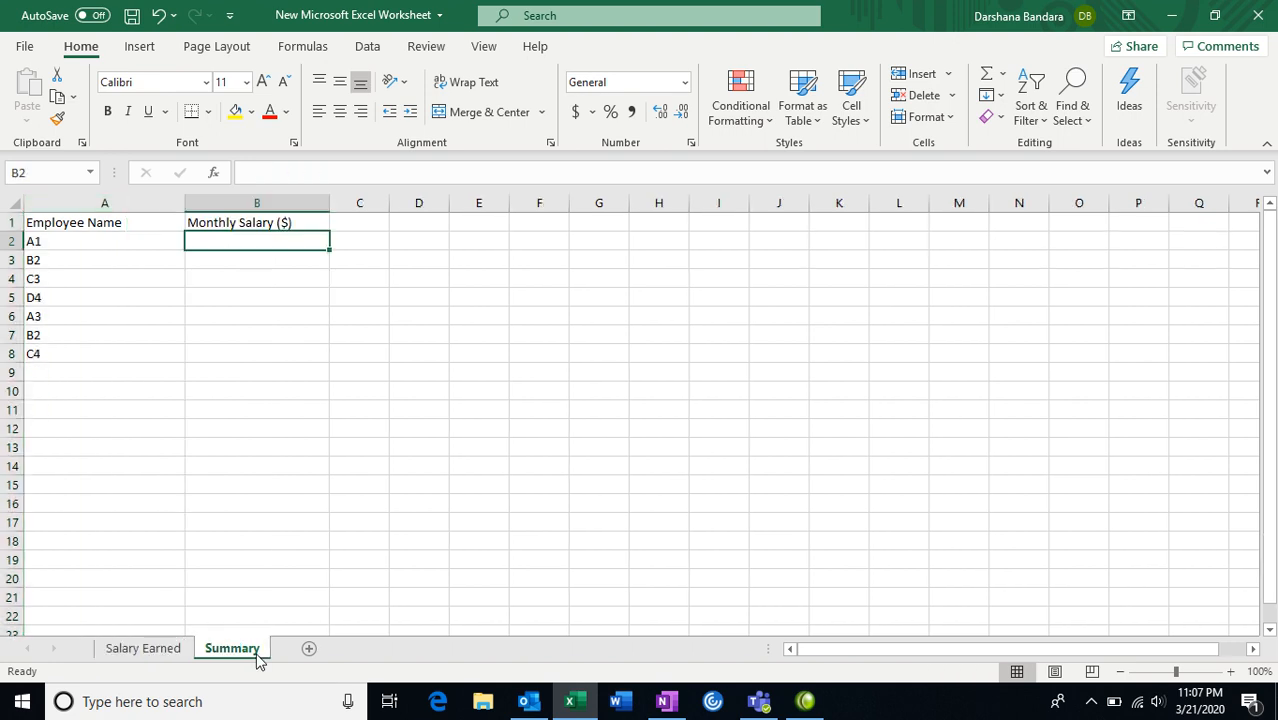
{"action": "left_click", "coordinate": [97, 203]}
{"action": "left_click", "coordinate": [280, 242]}
{"action": "left_click", "coordinate": [155, 652]}
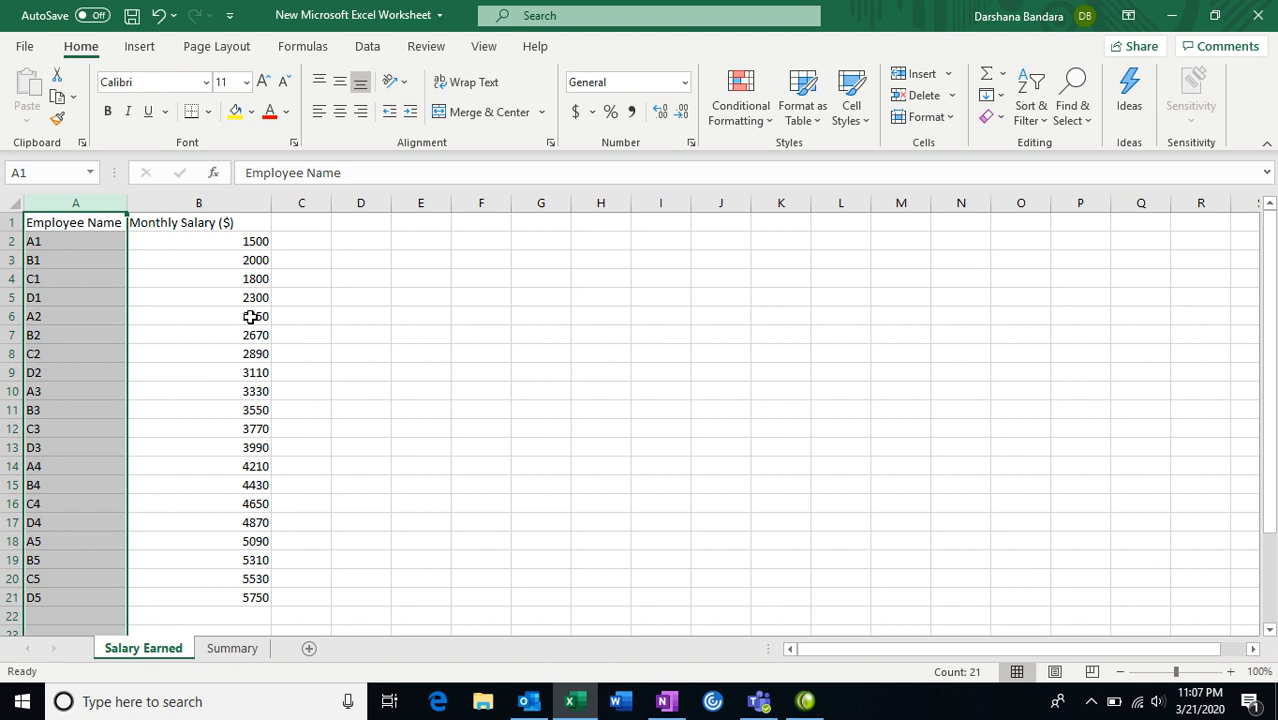
{"action": "left_click", "coordinate": [86, 244]}
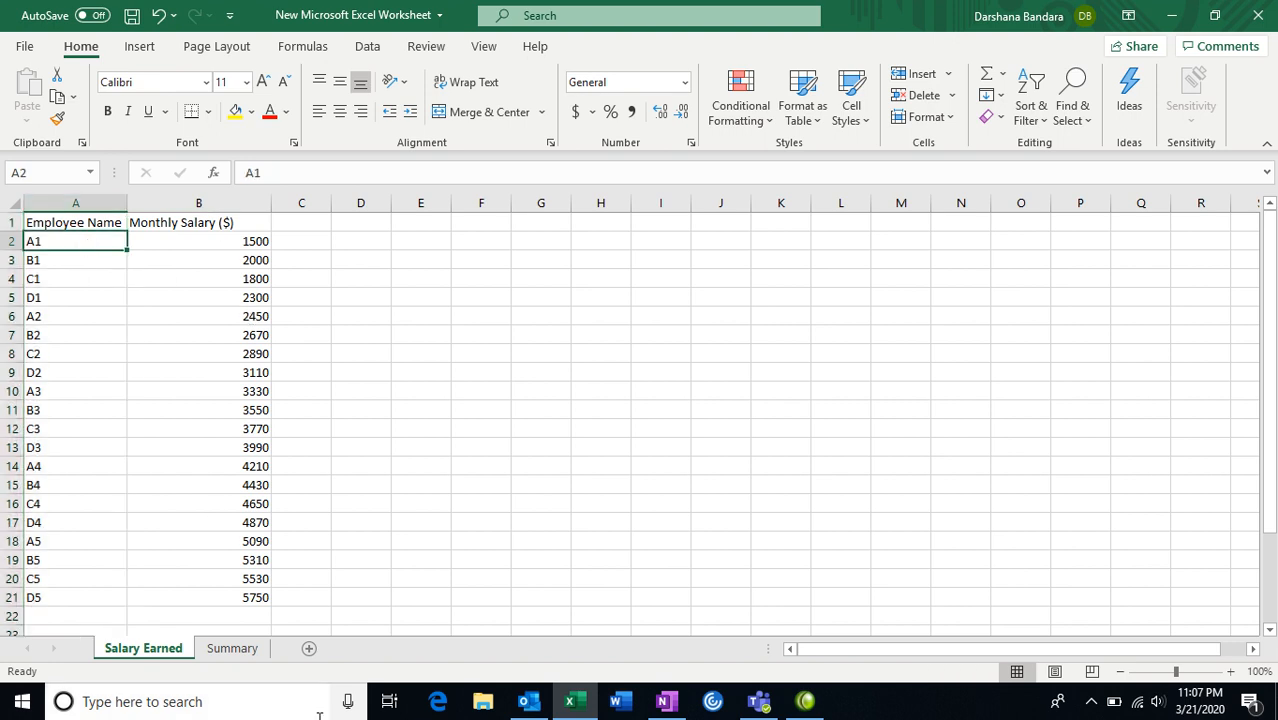
{"action": "left_click", "coordinate": [230, 647]}
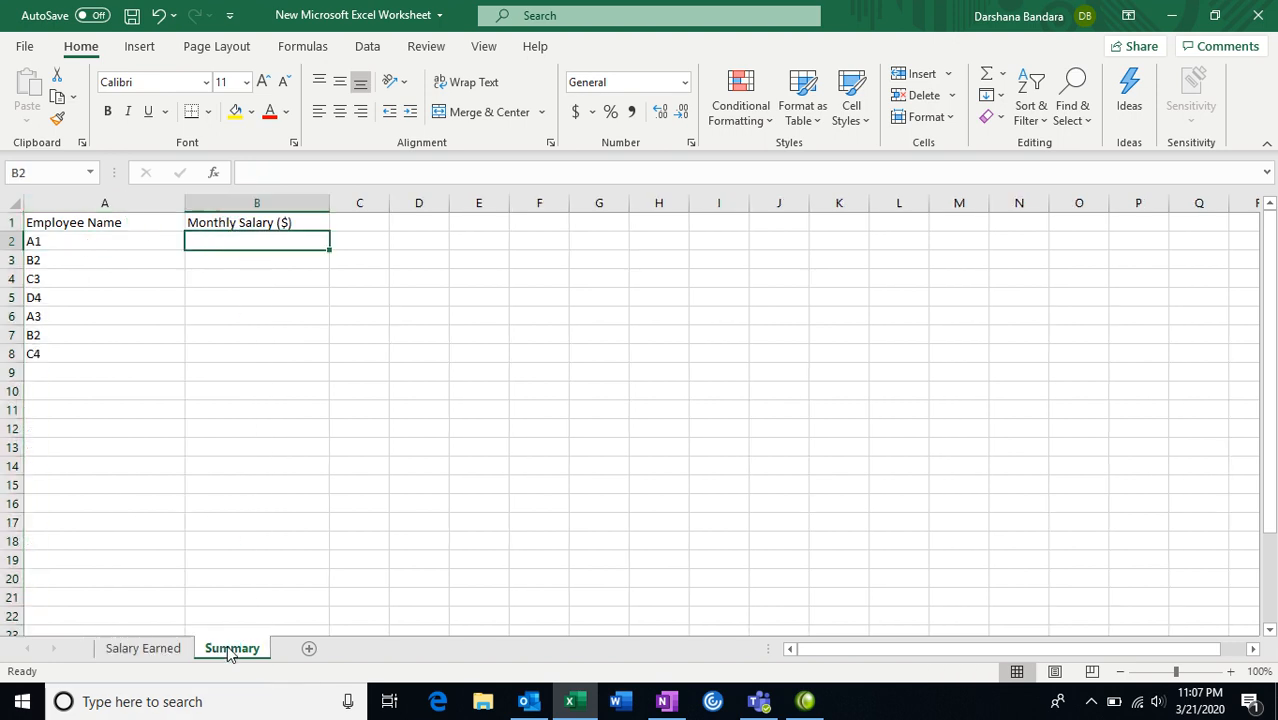
{"action": "left_click", "coordinate": [125, 242]}
{"action": "left_click_drag", "start_coordinate": [125, 242], "coordinate": [118, 345]}
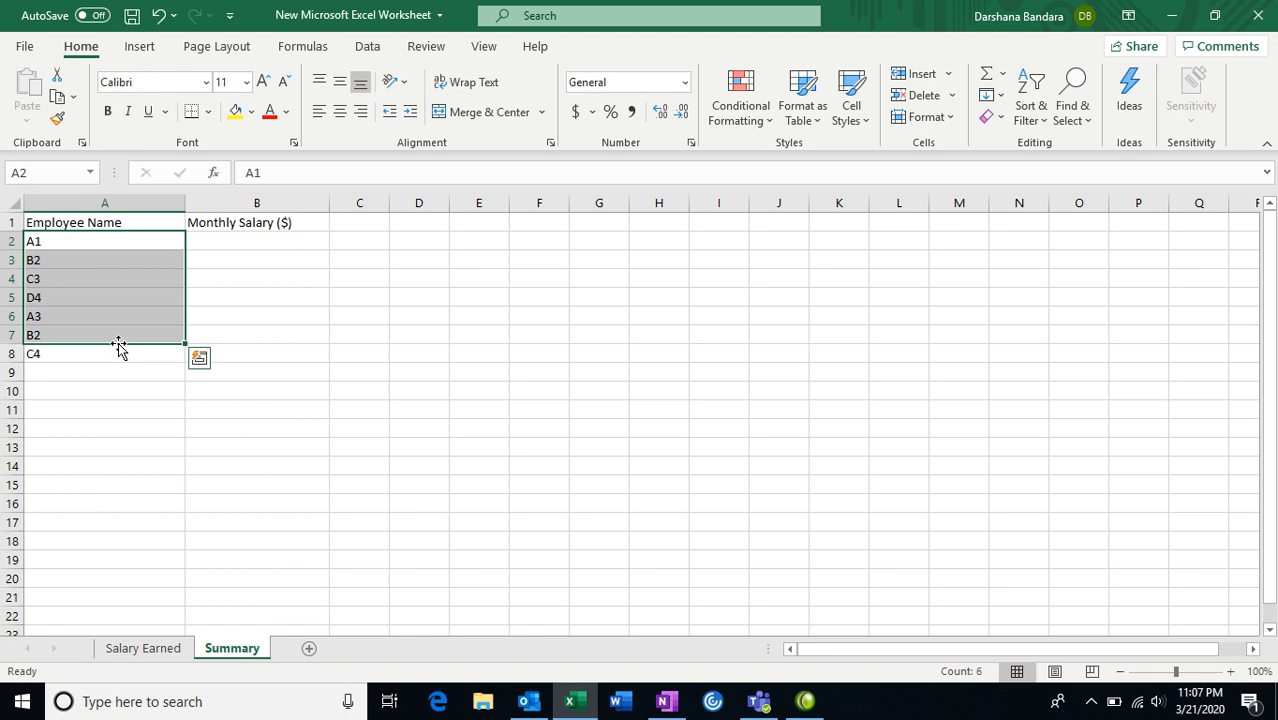
- Start a VLOOKUP function in cell B2 of the Summary sheet, finding it with the function search "vlookup"
{"action": "left_click", "coordinate": [238, 250]}
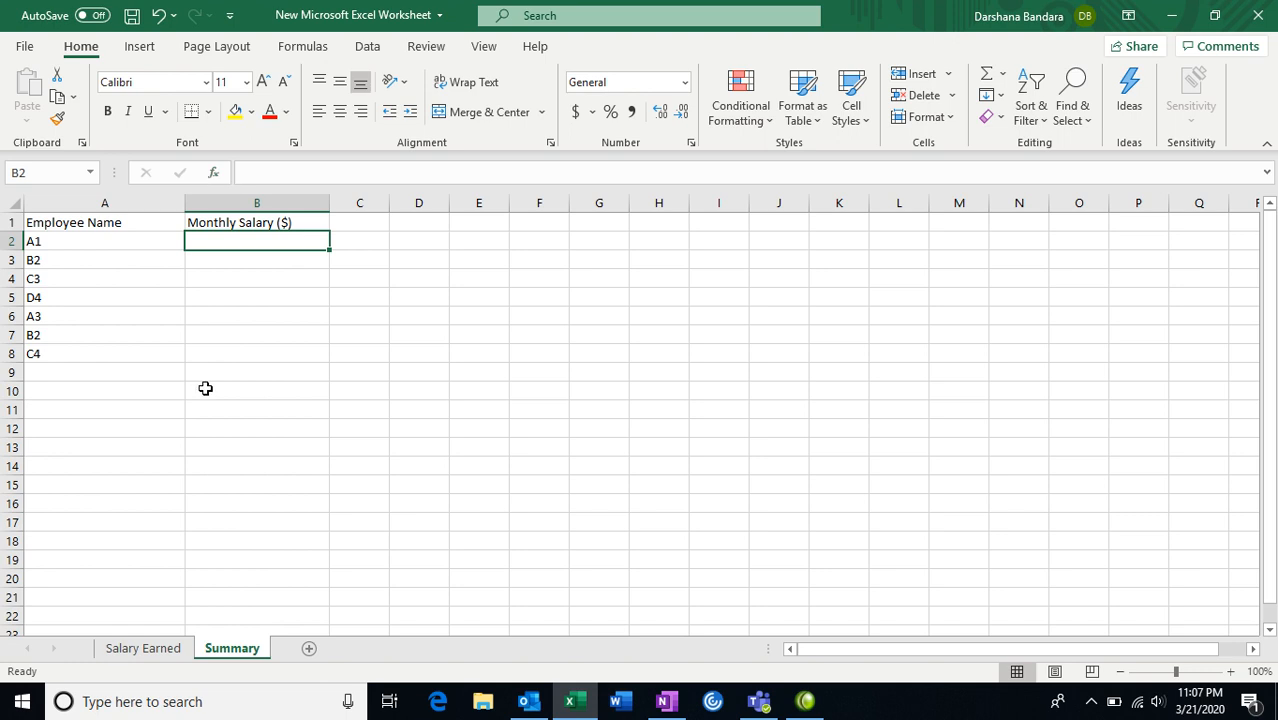
{"action": "left_click", "coordinate": [216, 173]}
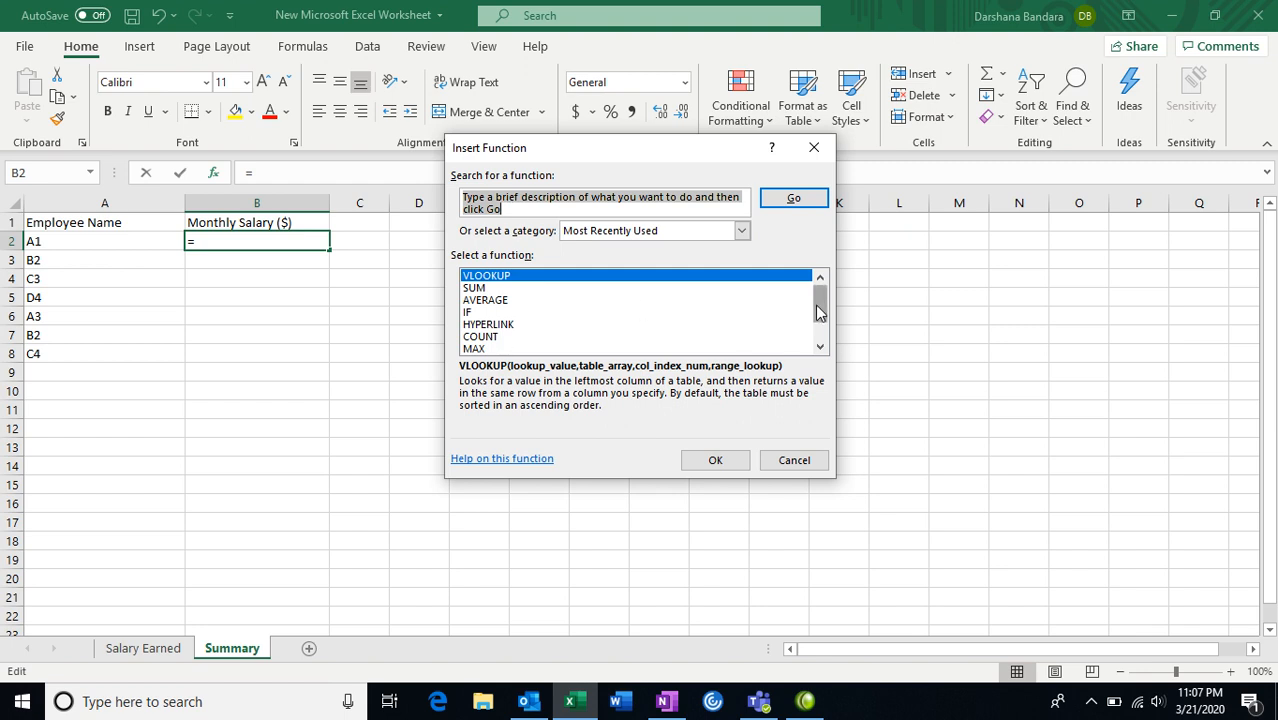
{"action": "scroll", "coordinate": [820, 320], "scroll_direction": "down", "scroll_amount": 1}
{"action": "left_click_drag", "start_coordinate": [824, 326], "coordinate": [824, 294]}
{"action": "left_click", "coordinate": [531, 208]}
{"action": "type", "text": "vlookup"}
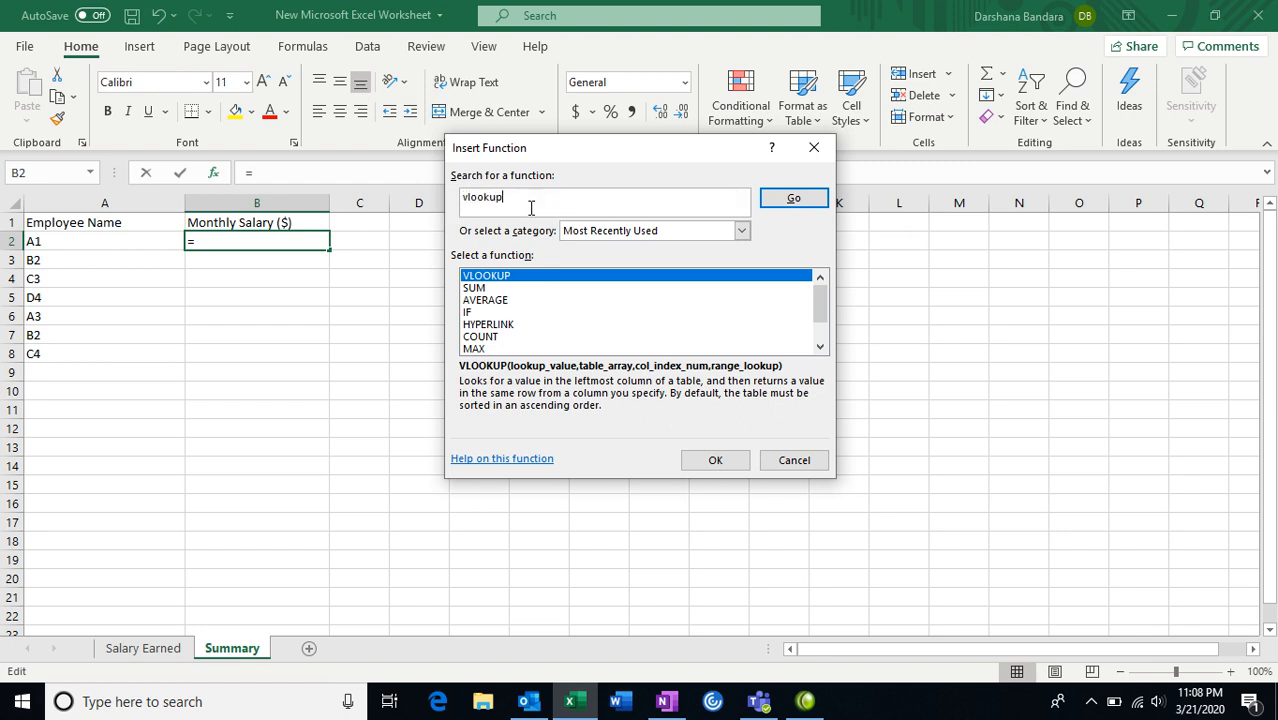
{"action": "left_click", "coordinate": [796, 201]}
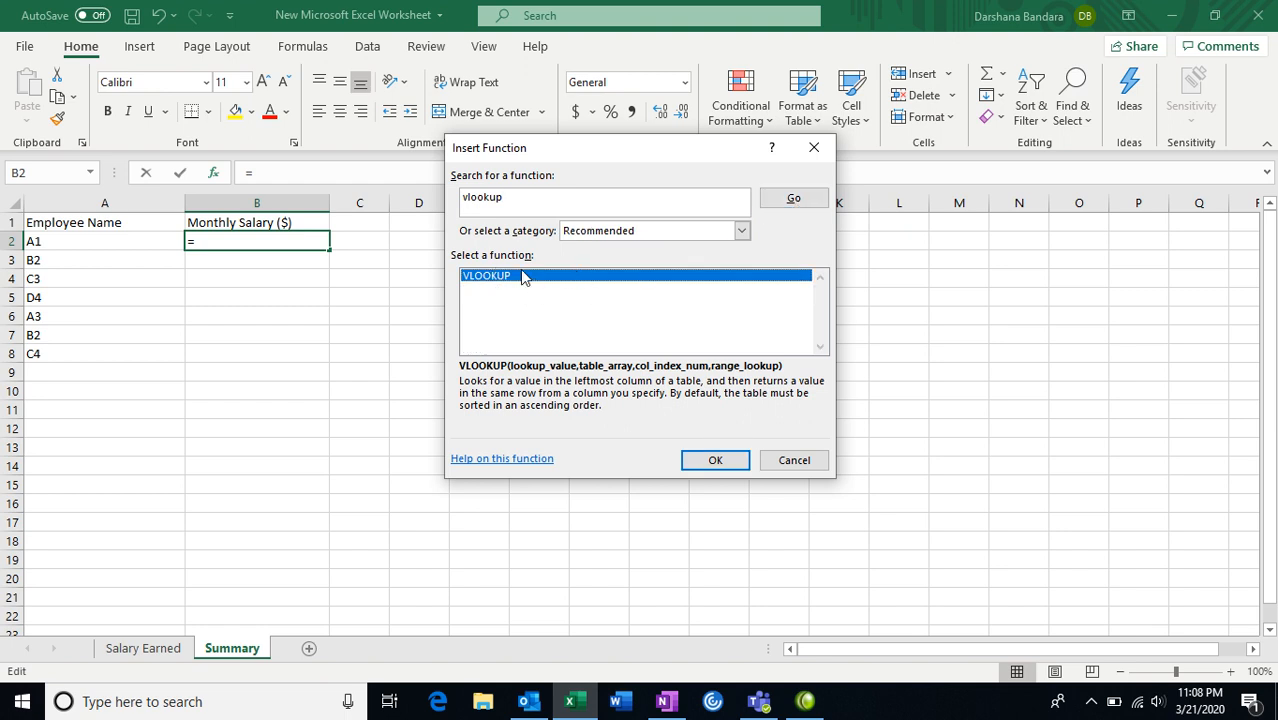
{"action": "left_click", "coordinate": [727, 468]}
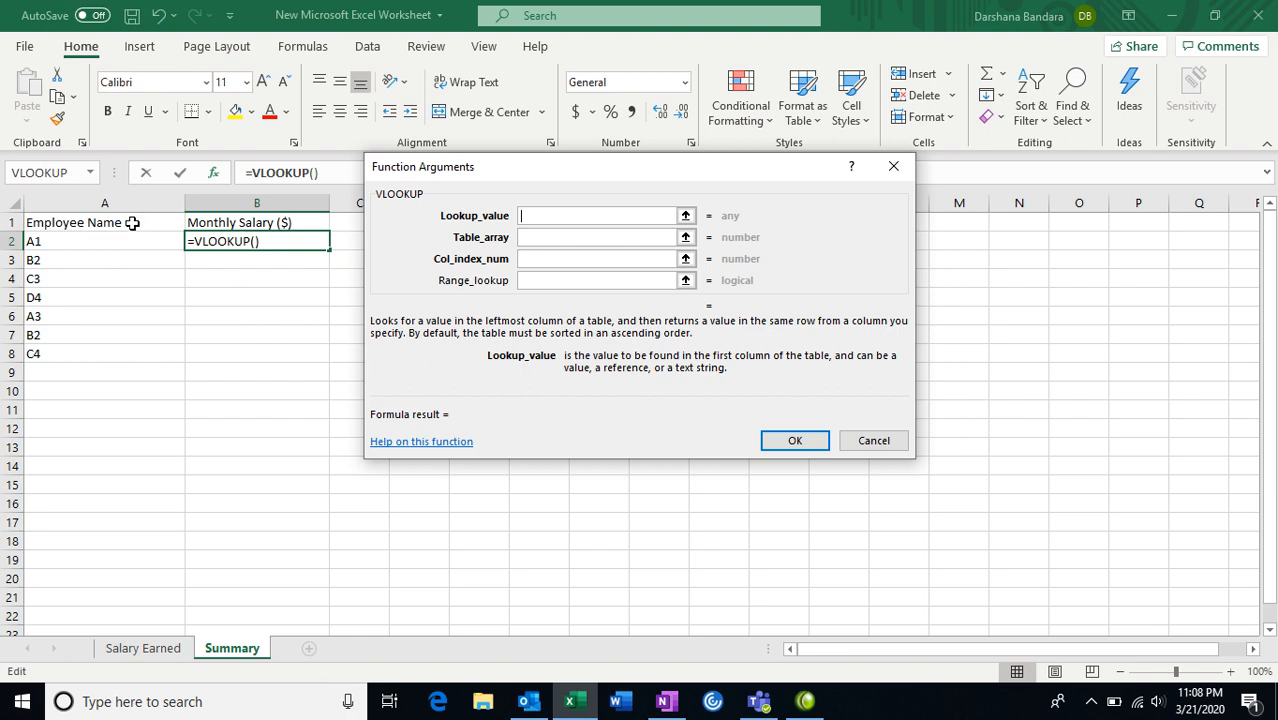
{"action": "left_click", "coordinate": [105, 198]}
{"action": "left_click", "coordinate": [135, 650]}
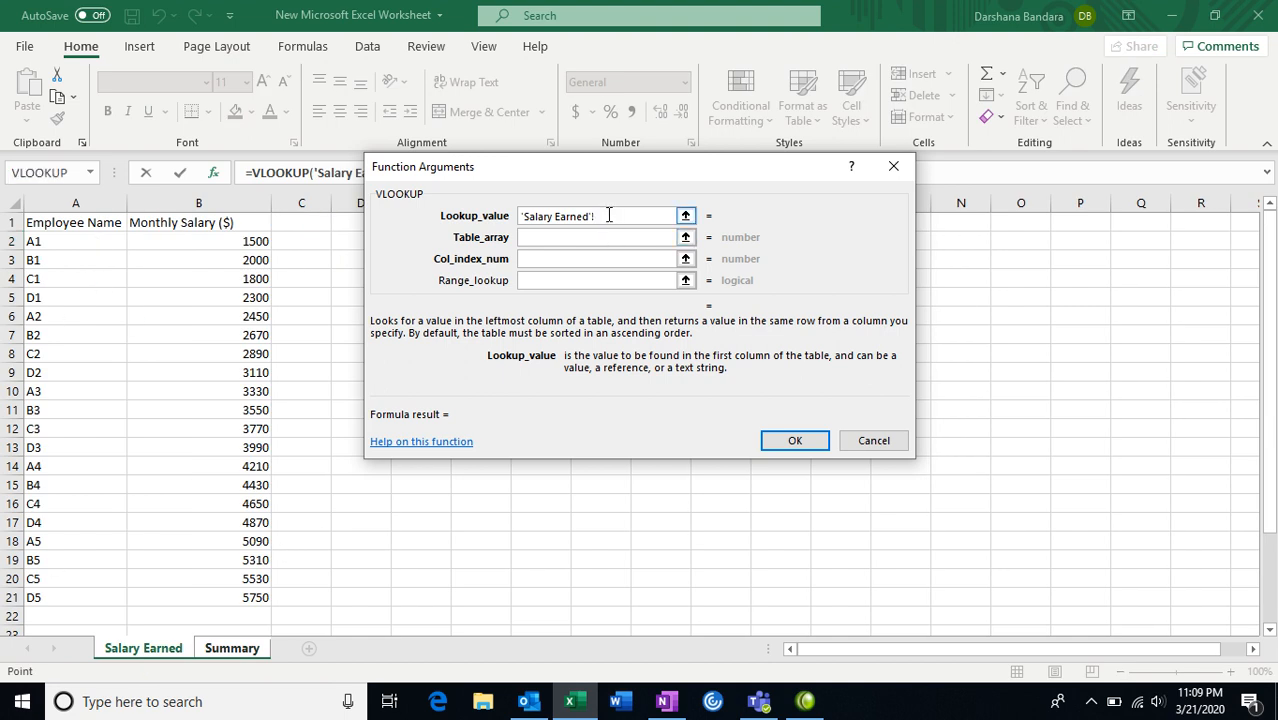
{"action": "left_click_drag", "start_coordinate": [606, 216], "coordinate": [527, 213]}
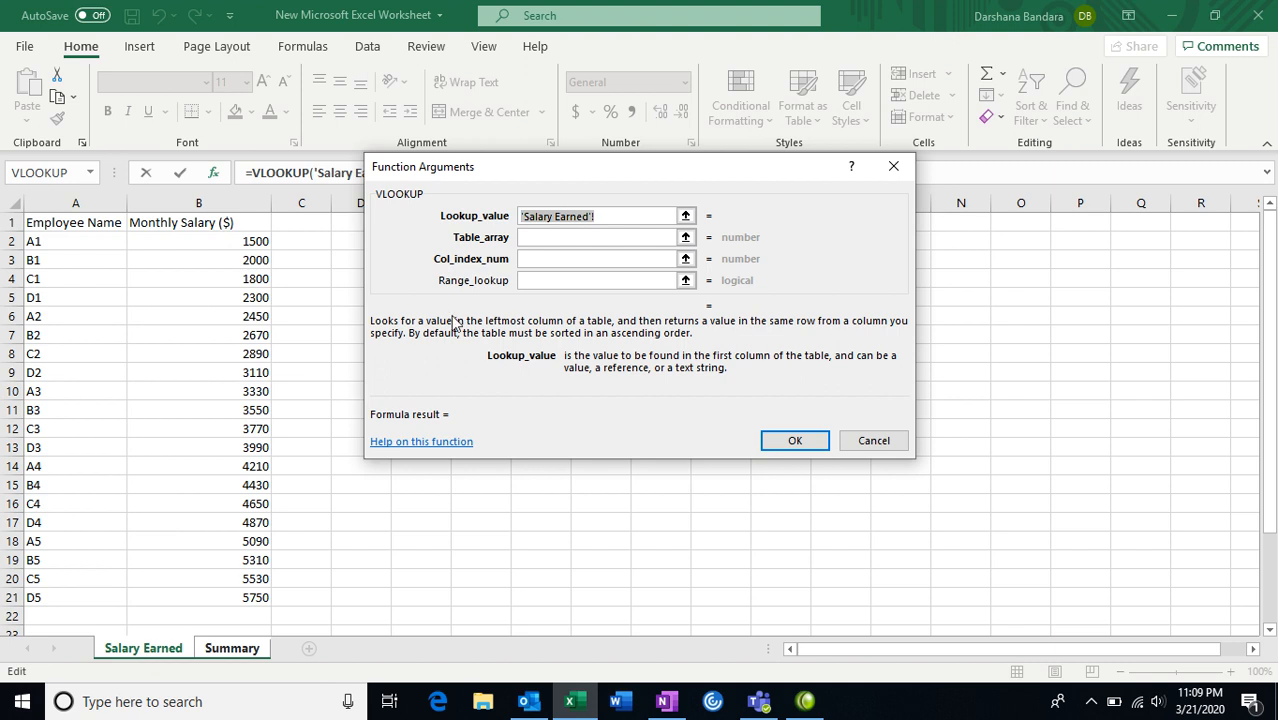
{"action": "key", "text": "BackSpace"}
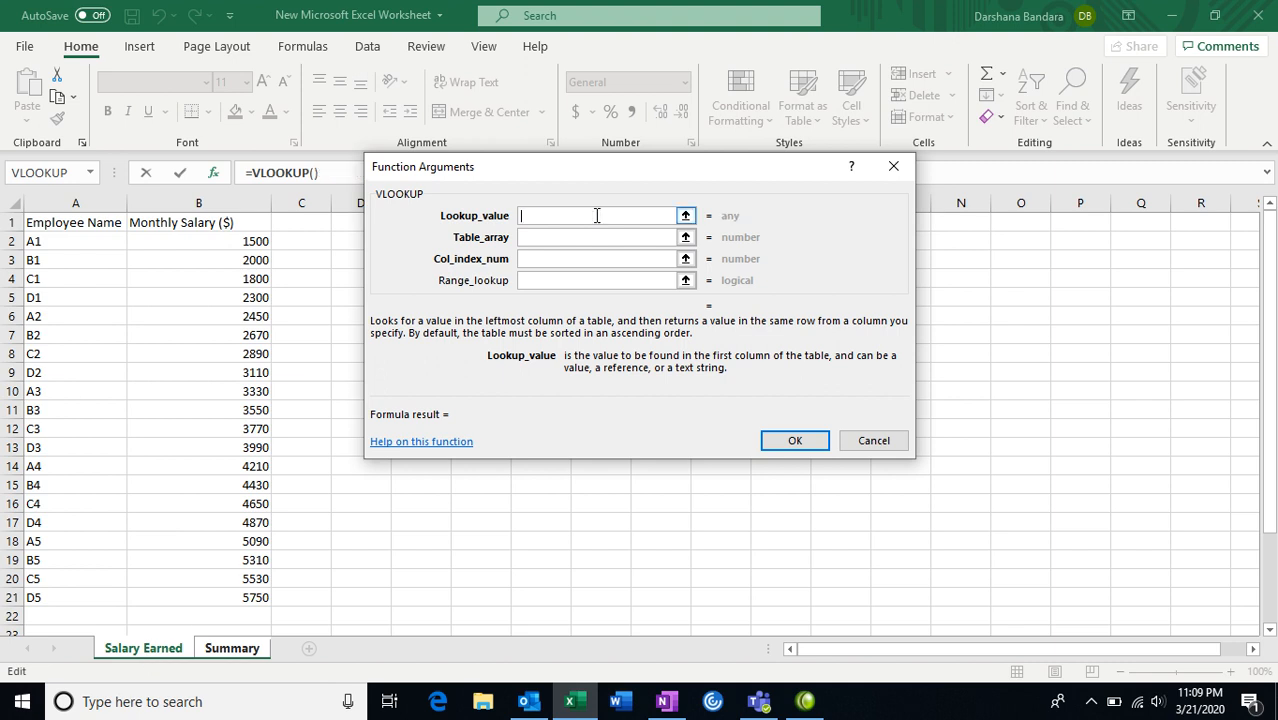
{"action": "left_click", "coordinate": [229, 649]}
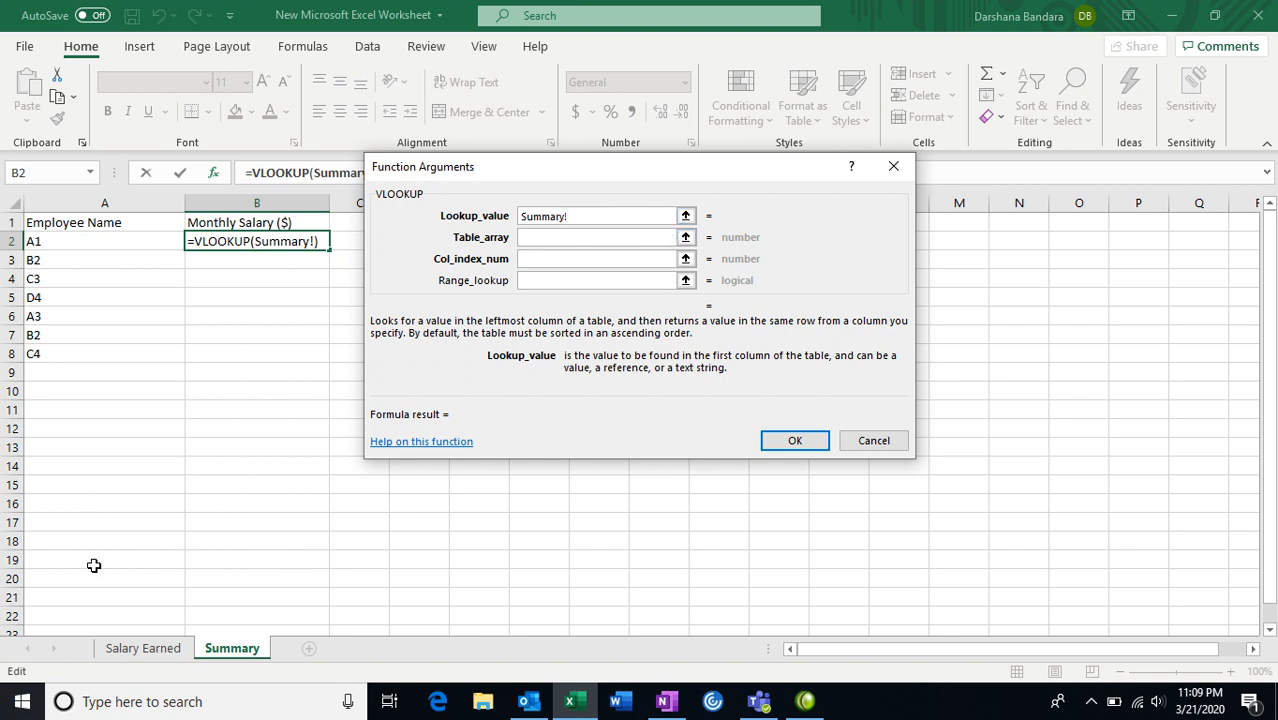
{"action": "left_click", "coordinate": [228, 298]}
{"action": "left_click", "coordinate": [150, 303]}
{"action": "left_click", "coordinate": [171, 340]}
{"action": "left_click", "coordinate": [248, 340]}
{"action": "left_click", "coordinate": [605, 237]}
{"action": "left_click", "coordinate": [276, 283]}
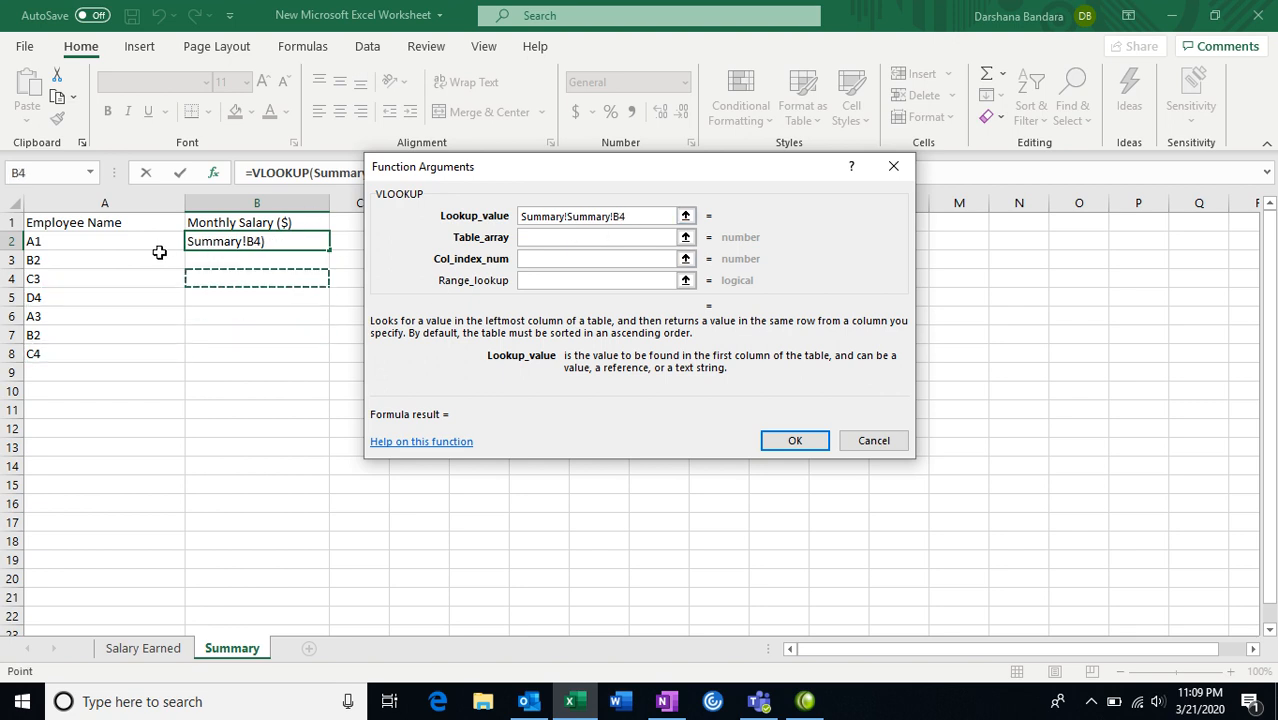
{"action": "left_click_drag", "start_coordinate": [636, 216], "coordinate": [495, 218]}
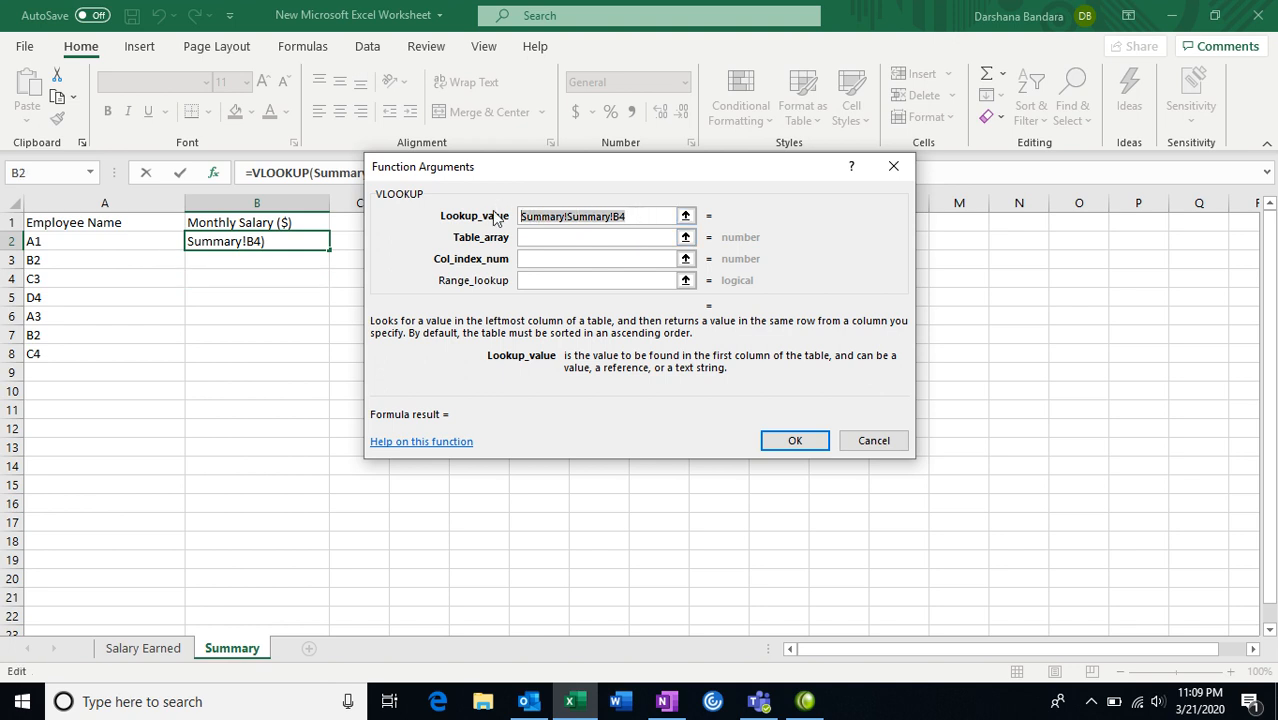
{"action": "key", "text": "BackSpace"}
{"action": "left_click", "coordinate": [535, 217]}
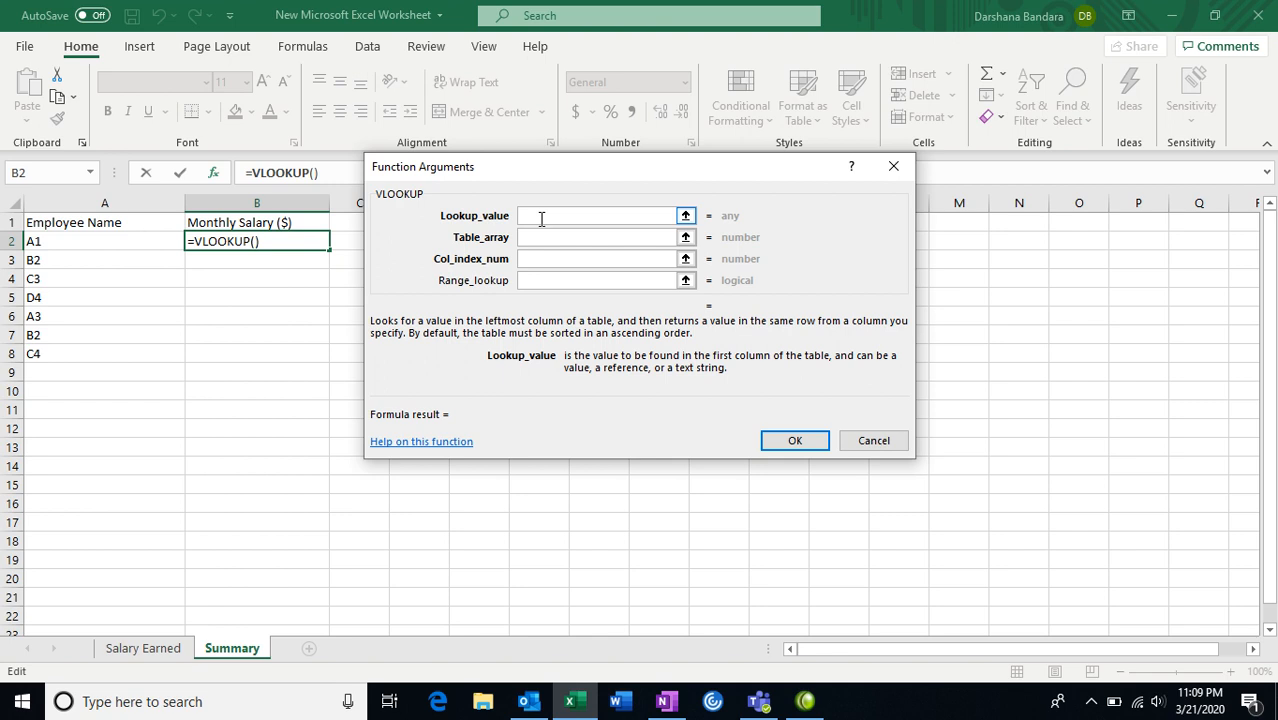
{"action": "left_click", "coordinate": [565, 240]}
{"action": "left_click", "coordinate": [562, 215]}
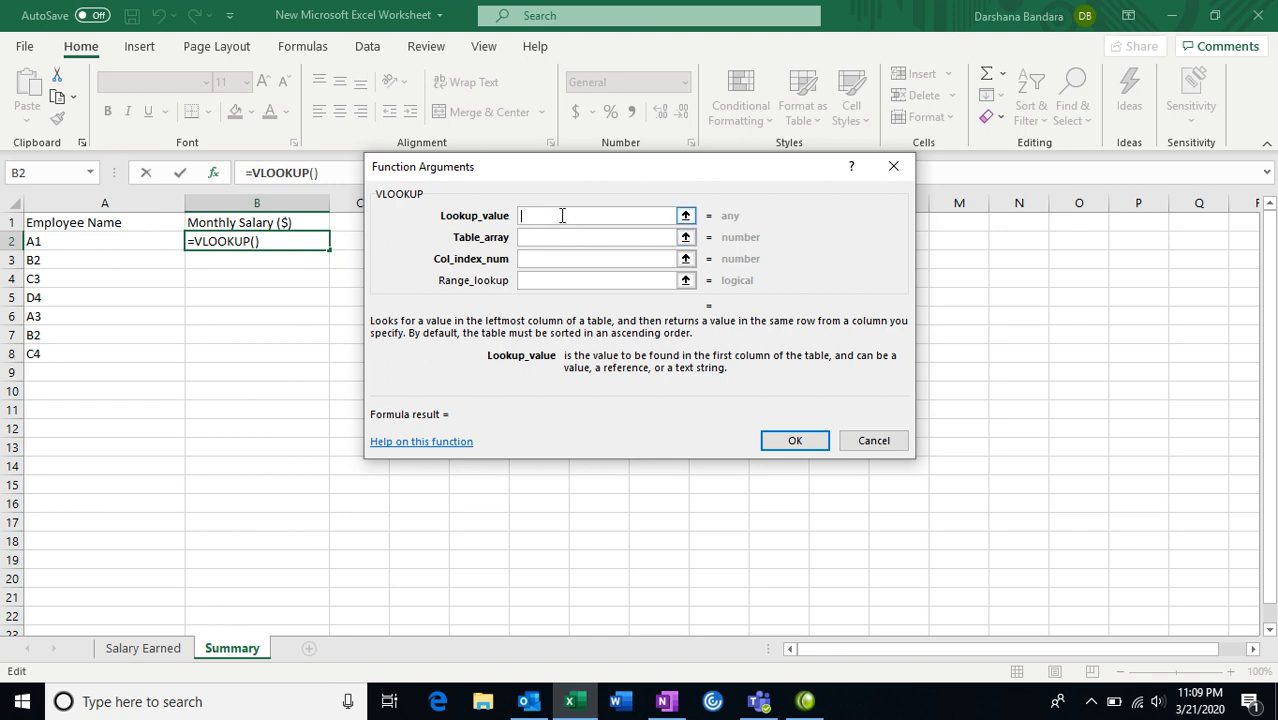
{"action": "left_click", "coordinate": [116, 241]}
{"action": "left_click", "coordinate": [545, 240]}
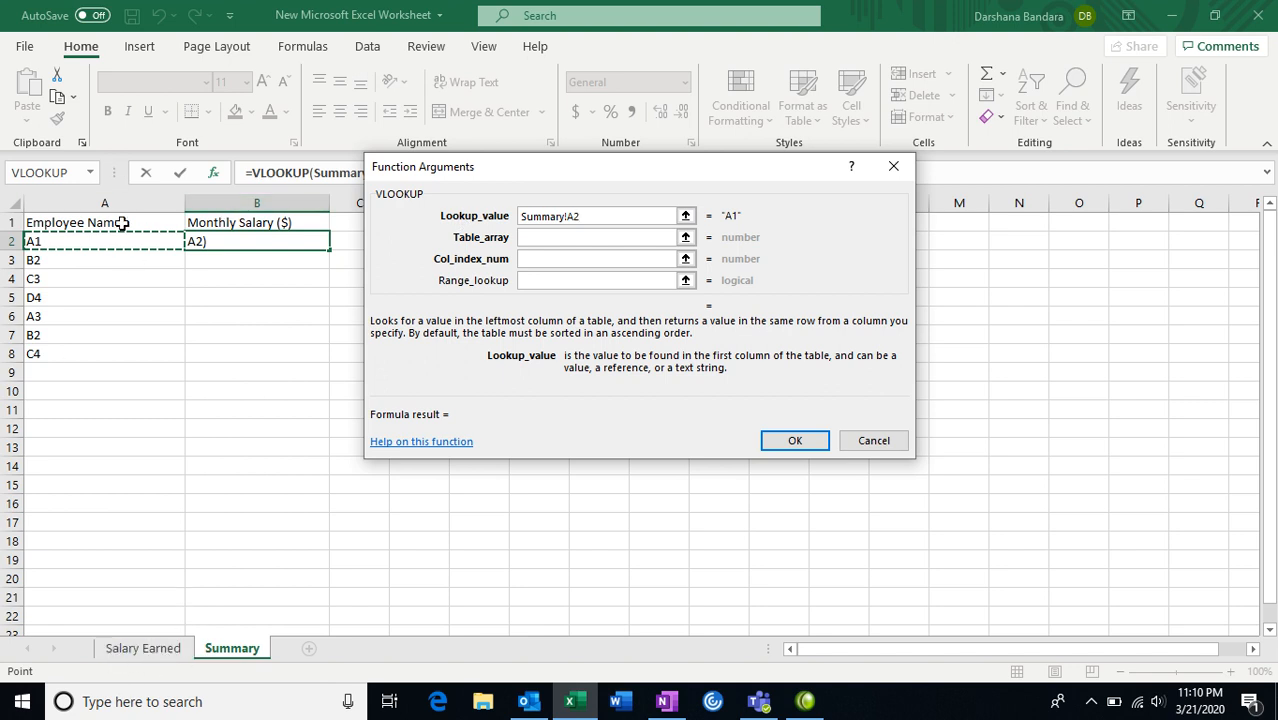
{"action": "left_click", "coordinate": [594, 215]}
{"action": "key", "text": "BackSpace"}
{"action": "key", "text": "BackSpace"}
{"action": "key", "text": "BackSpace"}
{"action": "key", "text": "BackSpace"}
{"action": "key", "text": "BackSpace"}
{"action": "key", "text": "BackSpace"}
{"action": "key", "text": "BackSpace"}
{"action": "key", "text": "BackSpace"}
{"action": "key", "text": "BackSpace"}
{"action": "key", "text": "BackSpace"}
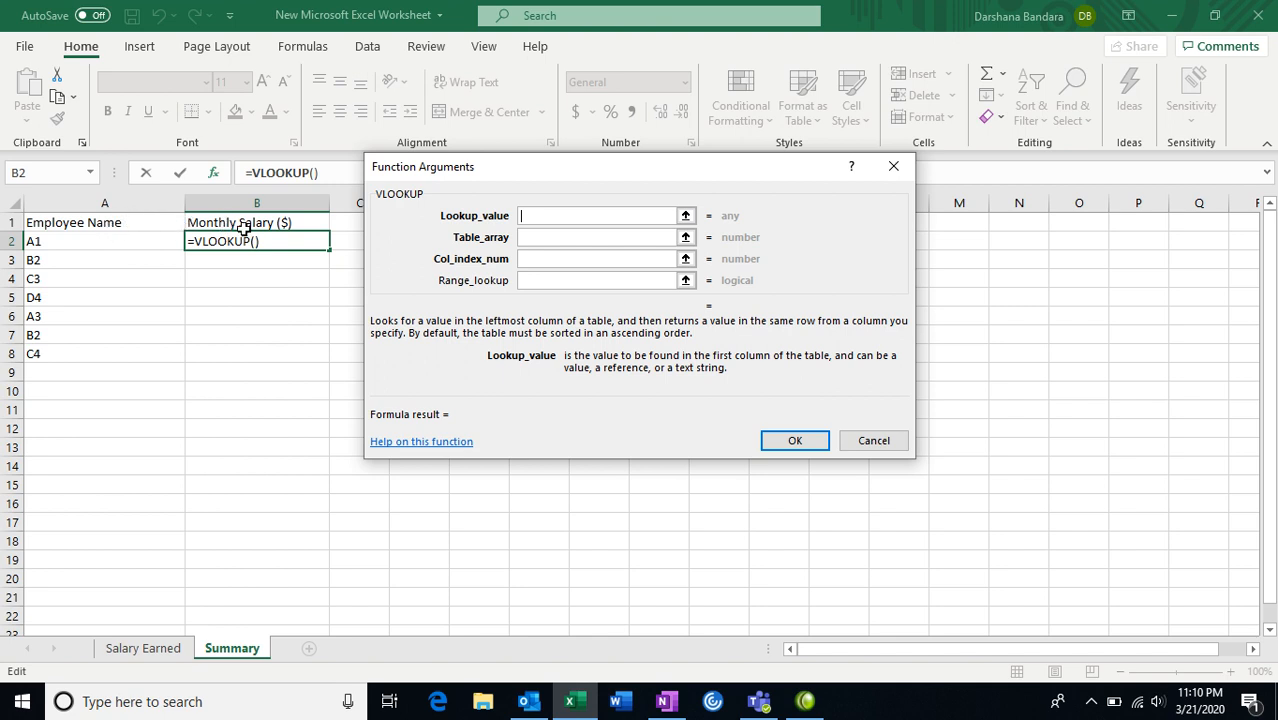
- Set the VLOOKUP lookup value to cell A2 of the Summary sheet and open the table array argument for entry
{"action": "left_click", "coordinate": [95, 241]}
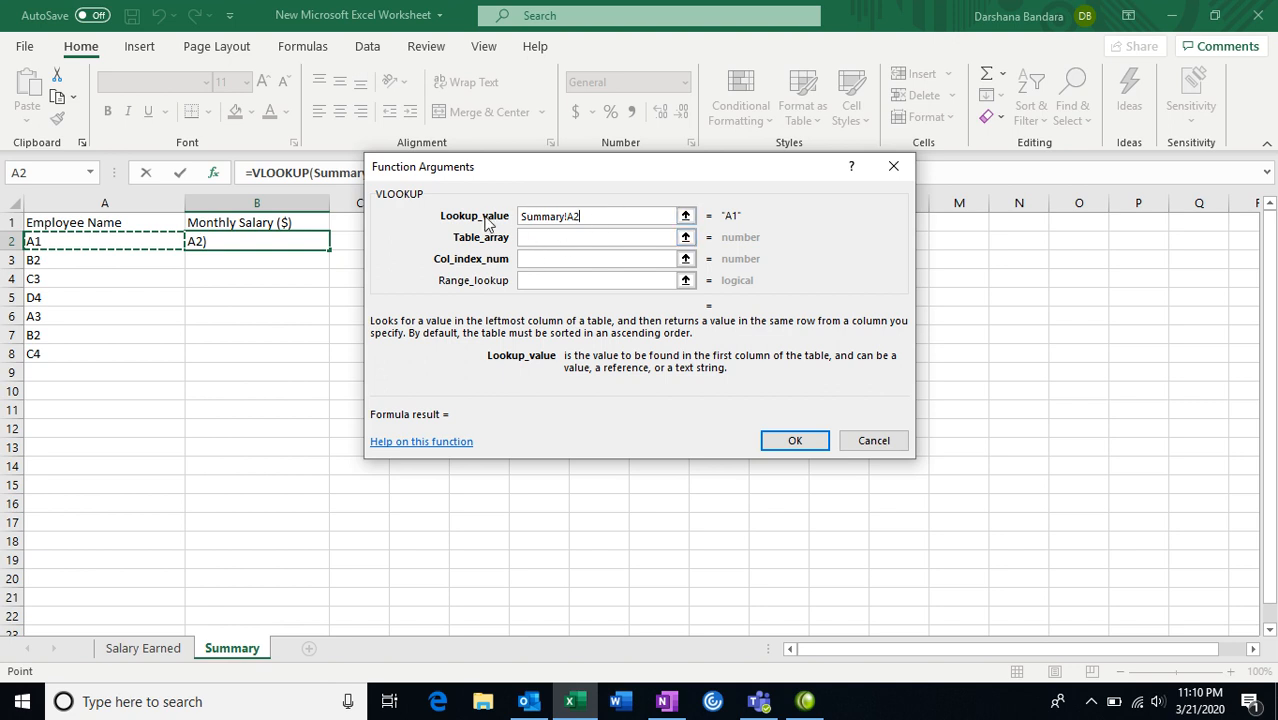
{"action": "left_click", "coordinate": [594, 238]}
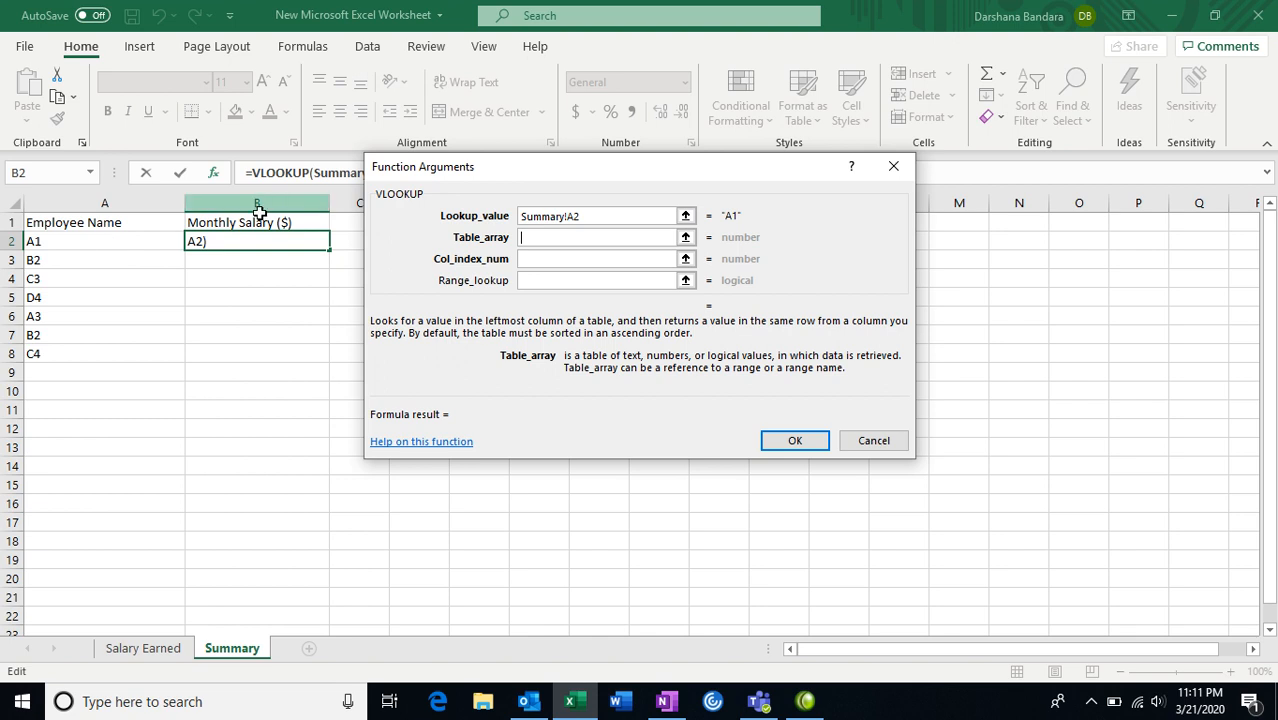
{"action": "left_click", "coordinate": [143, 648]}
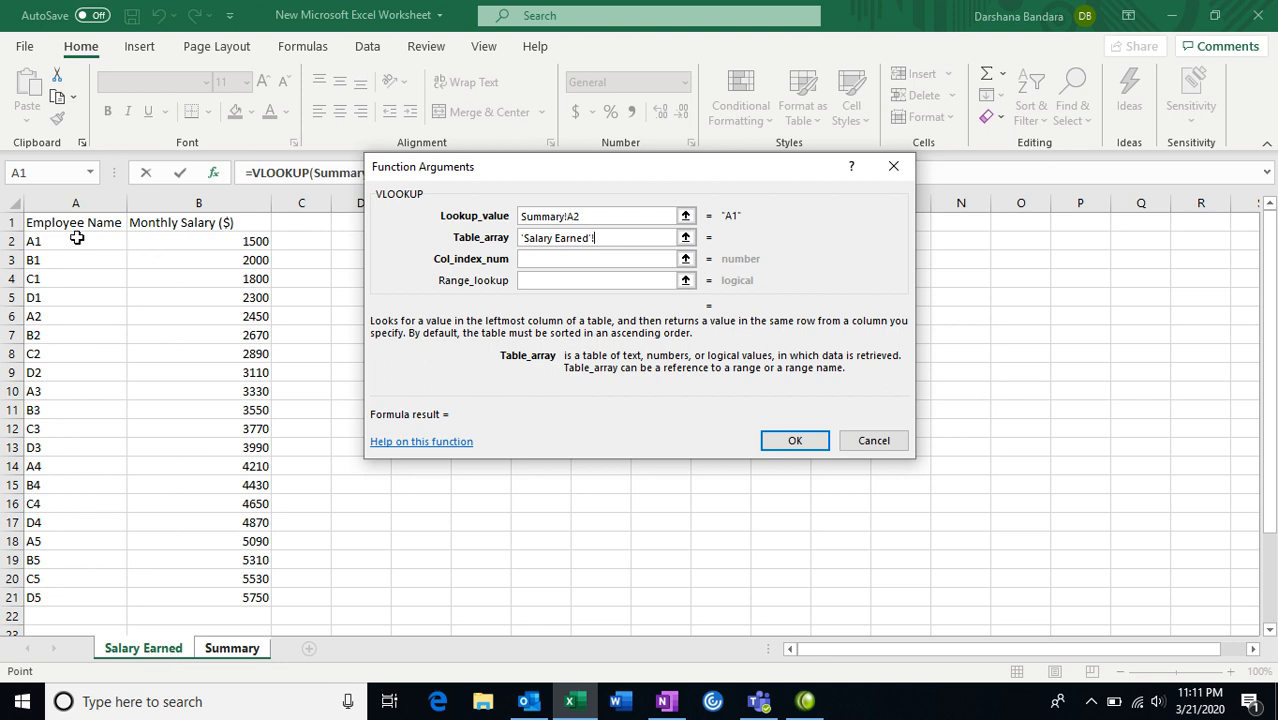
{"action": "left_click_drag", "start_coordinate": [74, 241], "coordinate": [212, 597]}
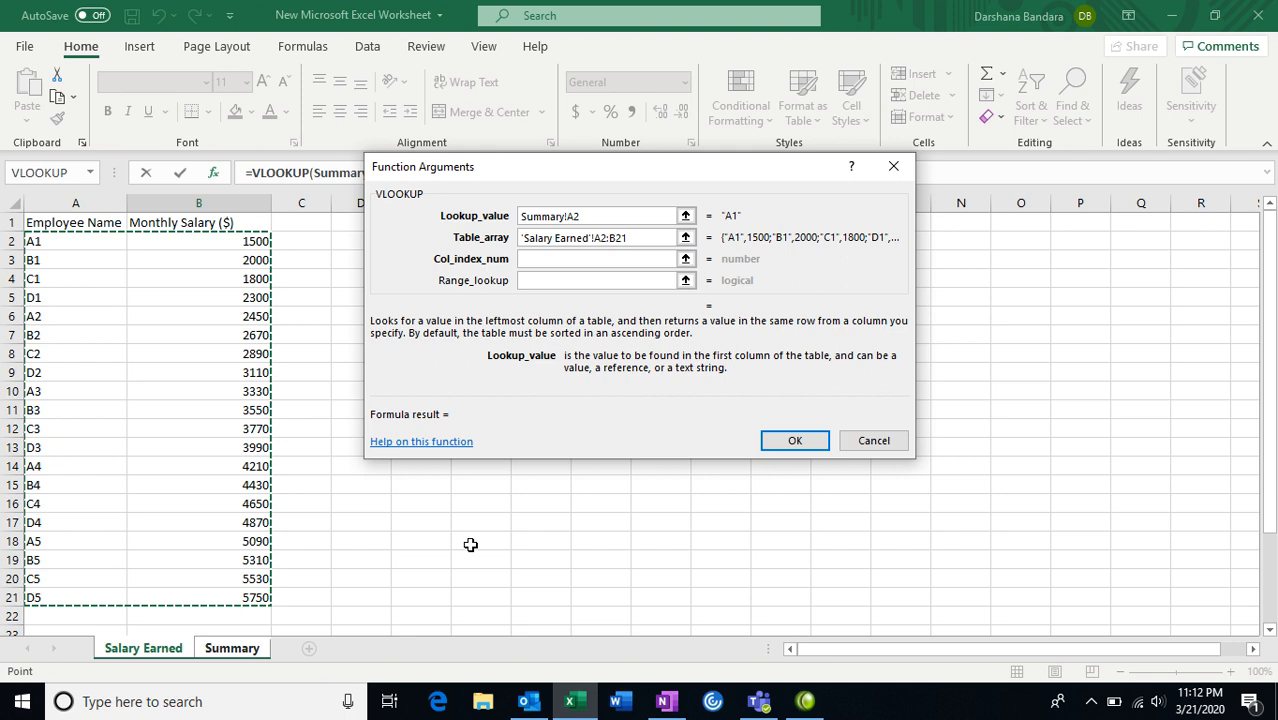
{"action": "left_click", "coordinate": [873, 441]}
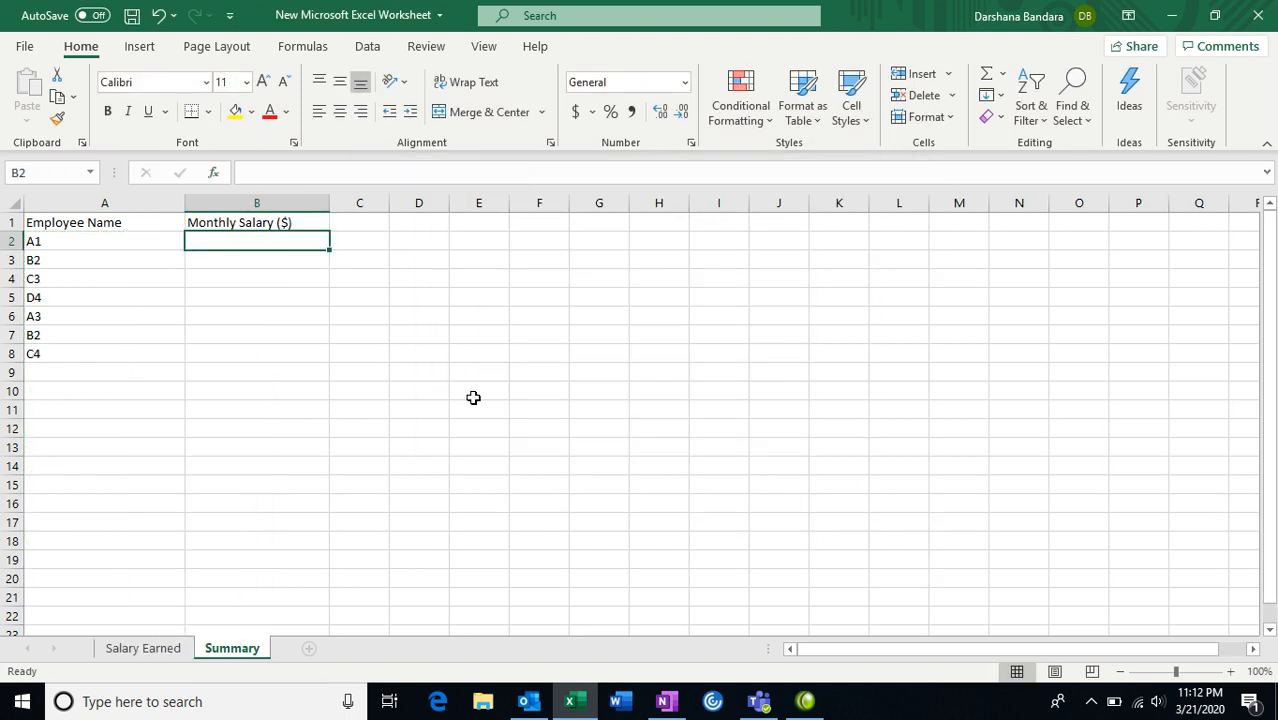
- Insert a column before Employee Name on the Salary Earned sheet, head it "Employee ID" and fit its width to the text
{"action": "left_click", "coordinate": [143, 648]}
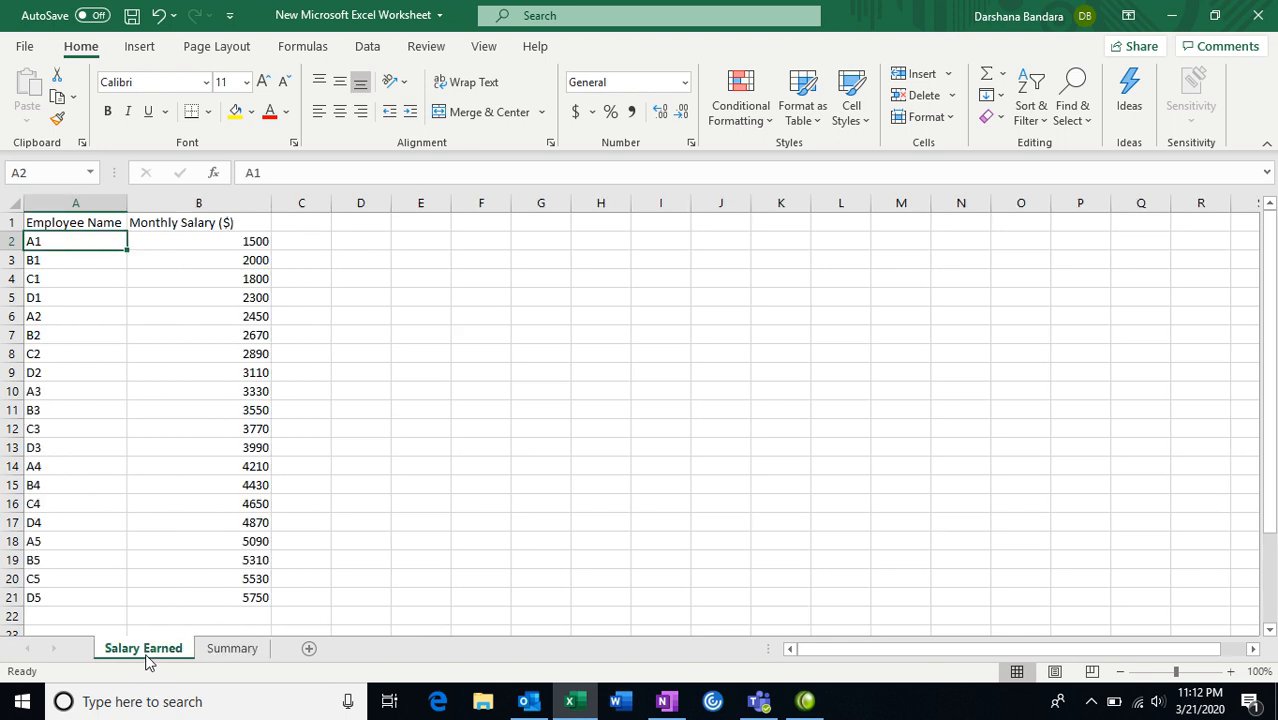
{"action": "left_click", "coordinate": [86, 205]}
{"action": "right_click", "coordinate": [87, 206]}
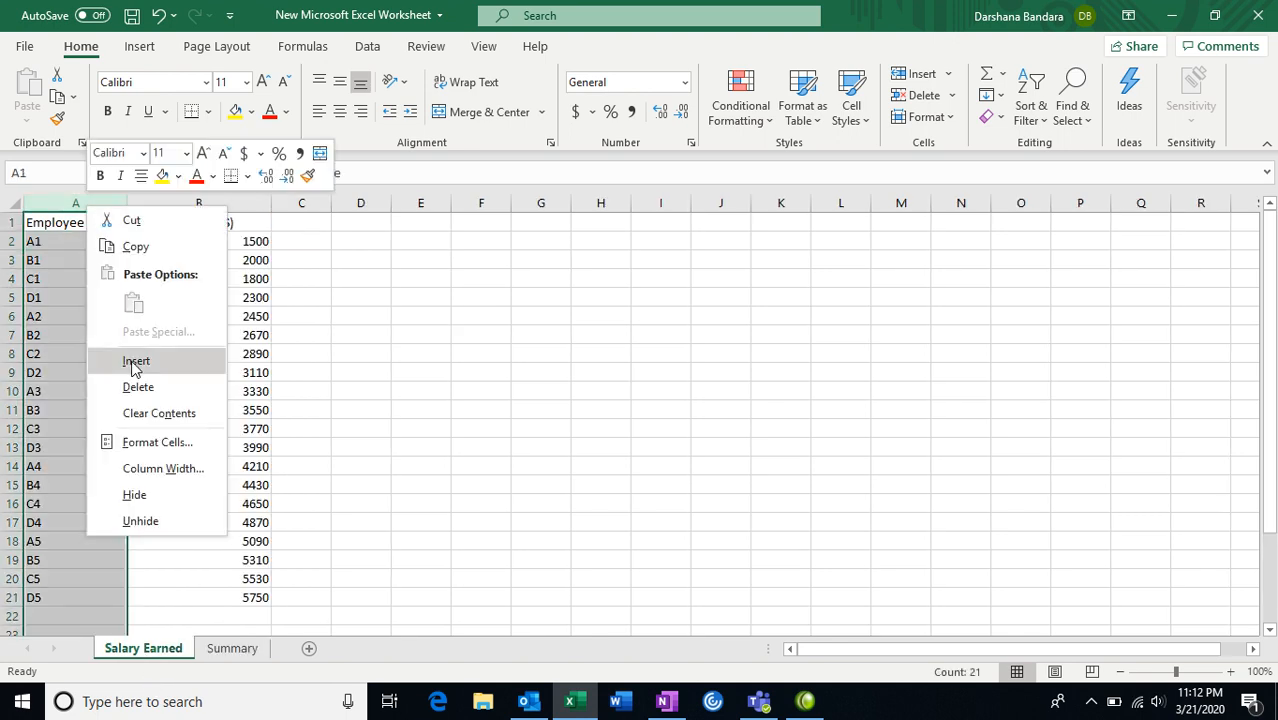
{"action": "left_click", "coordinate": [136, 362]}
{"action": "left_click", "coordinate": [42, 224]}
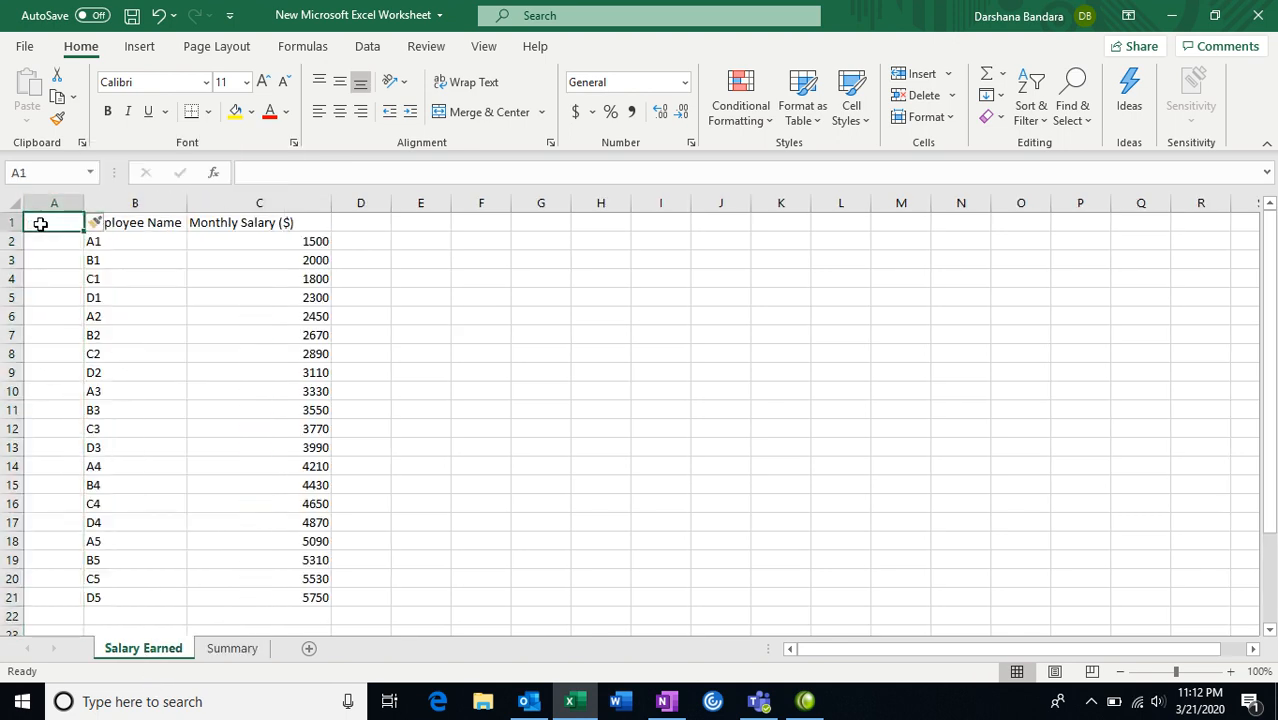
{"action": "type", "text": "Employee ID"}
{"action": "key", "text": "Return"}
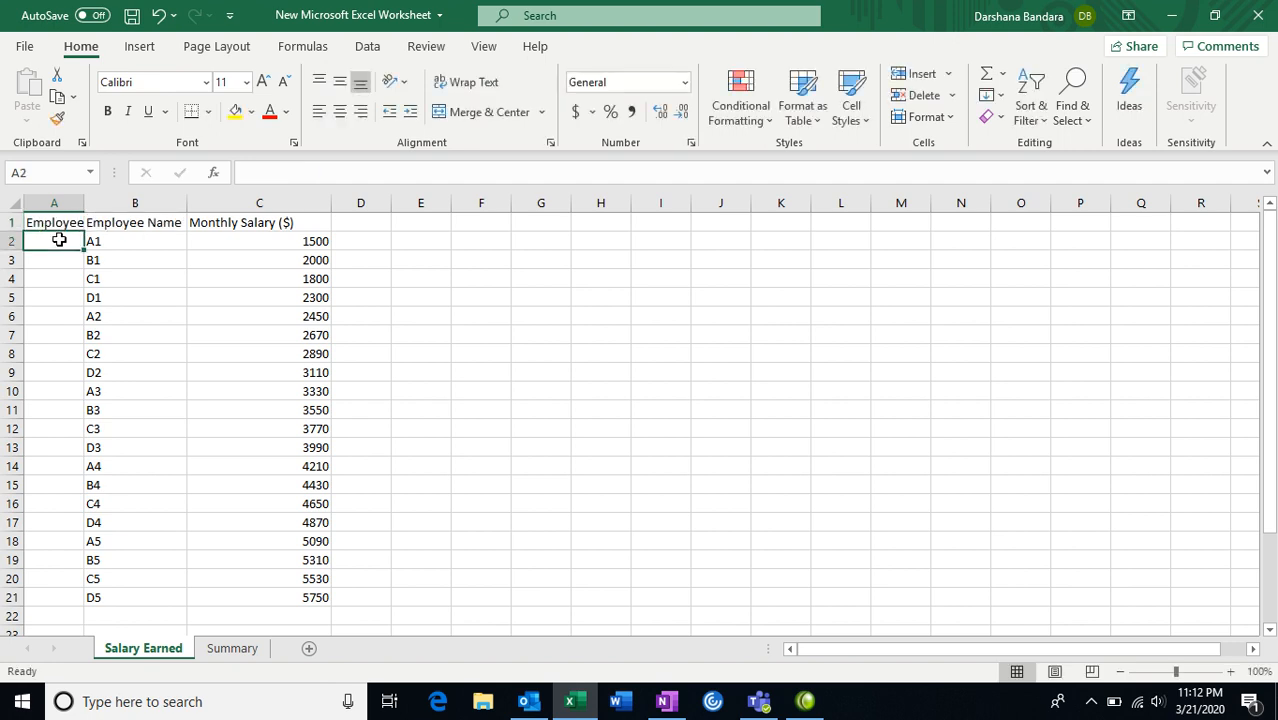
{"action": "double_click", "coordinate": [84, 203]}
- Number the Employee ID column from 1 to 20 in cells A2 to A21 as a filled series
{"action": "type", "text": "1"}
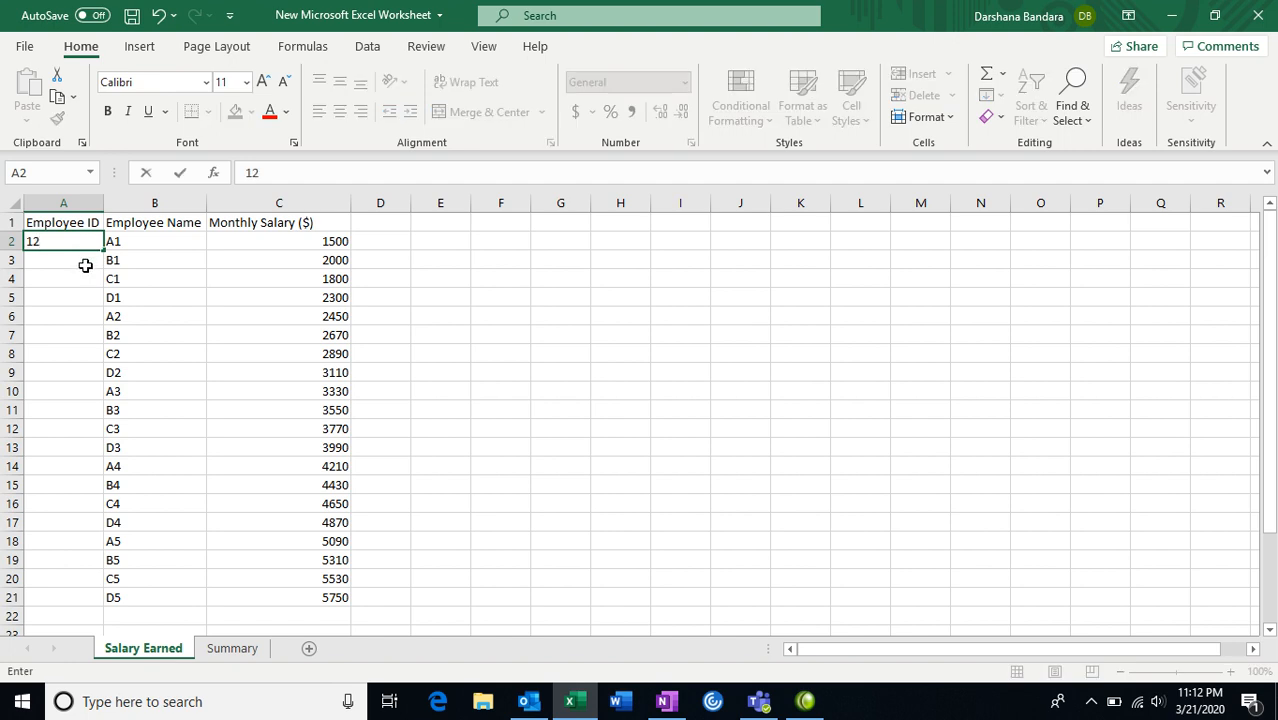
{"action": "left_click", "coordinate": [84, 264]}
{"action": "type", "text": "2"}
{"action": "left_click", "coordinate": [78, 282]}
{"action": "type", "text": "3"}
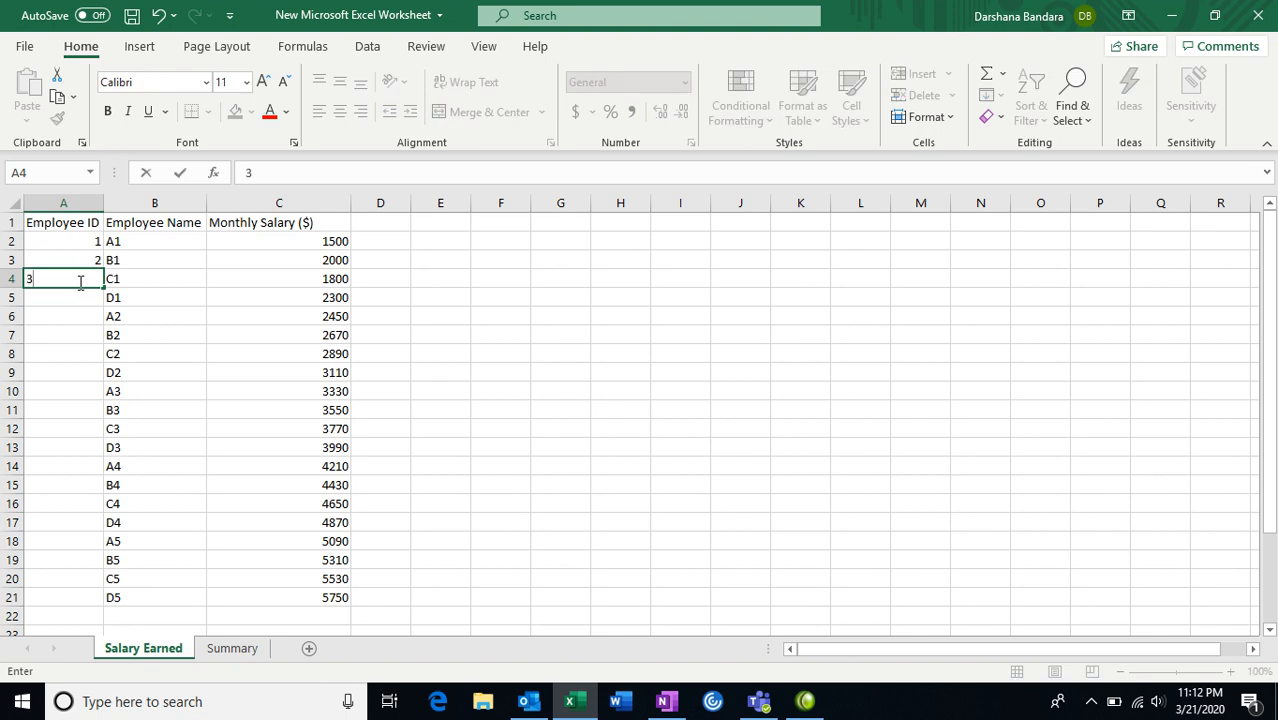
{"action": "left_click", "coordinate": [78, 259]}
{"action": "left_click_drag", "start_coordinate": [78, 242], "coordinate": [104, 606]}
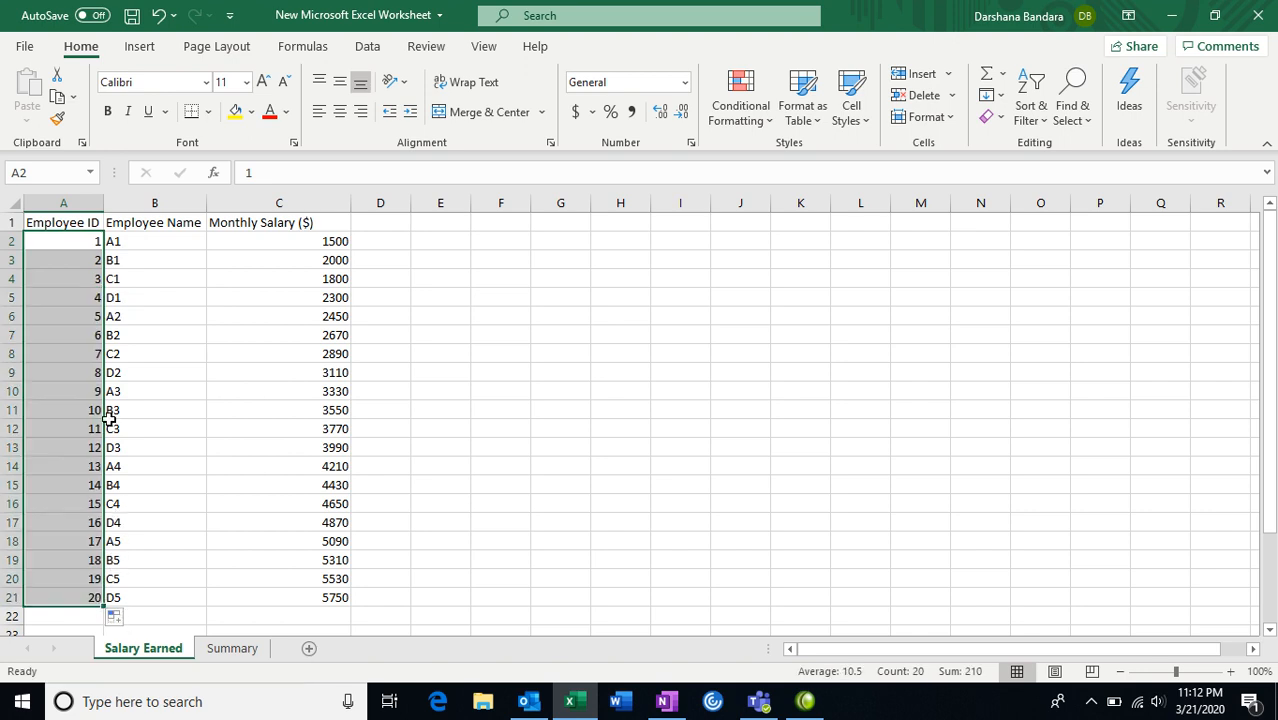
- Widen the Employee ID column and centre its contents horizontally
{"action": "double_click", "coordinate": [103, 203]}
{"action": "left_click_drag", "start_coordinate": [103, 203], "coordinate": [150, 204]}
{"action": "left_click", "coordinate": [97, 241]}
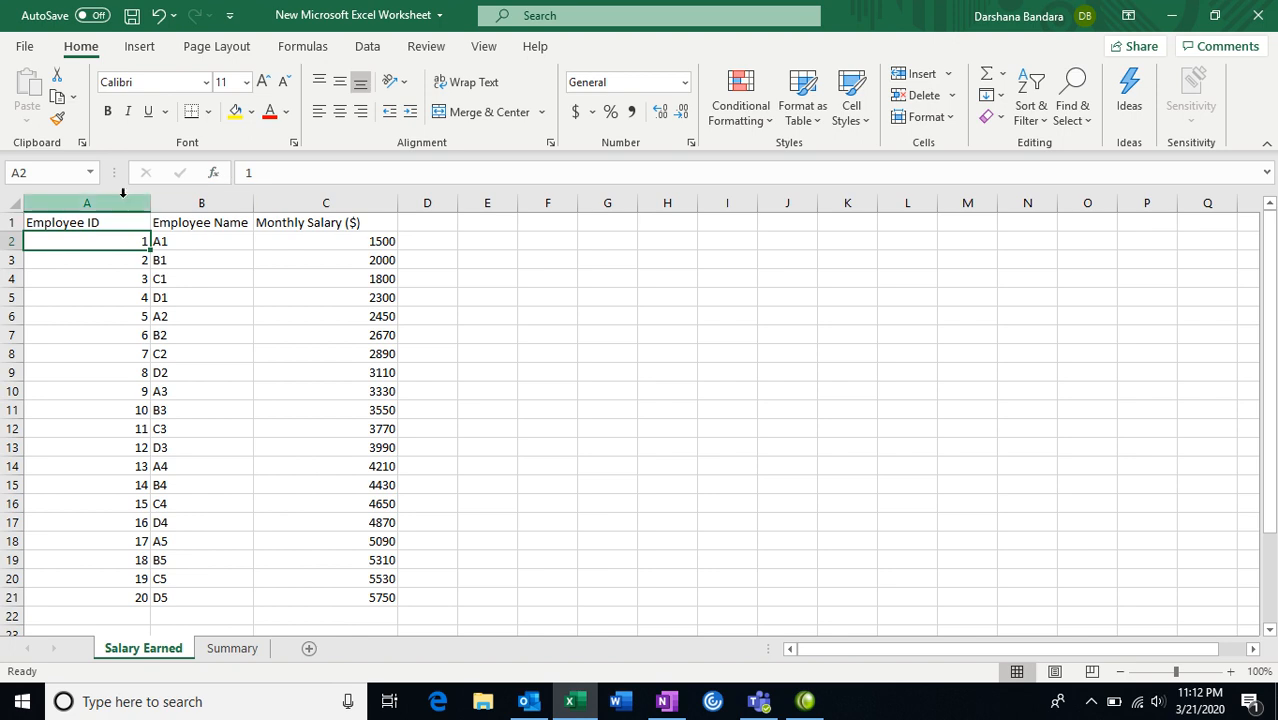
{"action": "left_click", "coordinate": [120, 203]}
{"action": "left_click", "coordinate": [340, 111]}
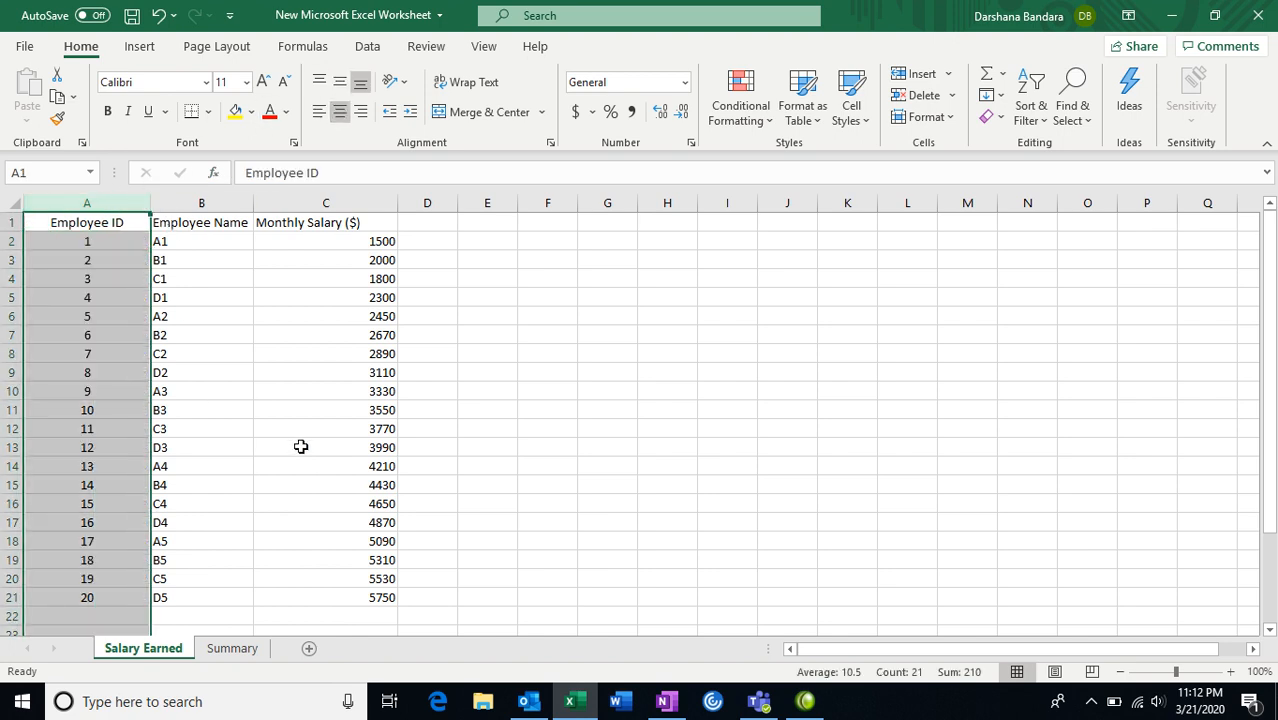
- Start a VLOOKUP function in cell B2 of the Summary sheet with A2 as the lookup value
{"action": "left_click", "coordinate": [245, 651]}
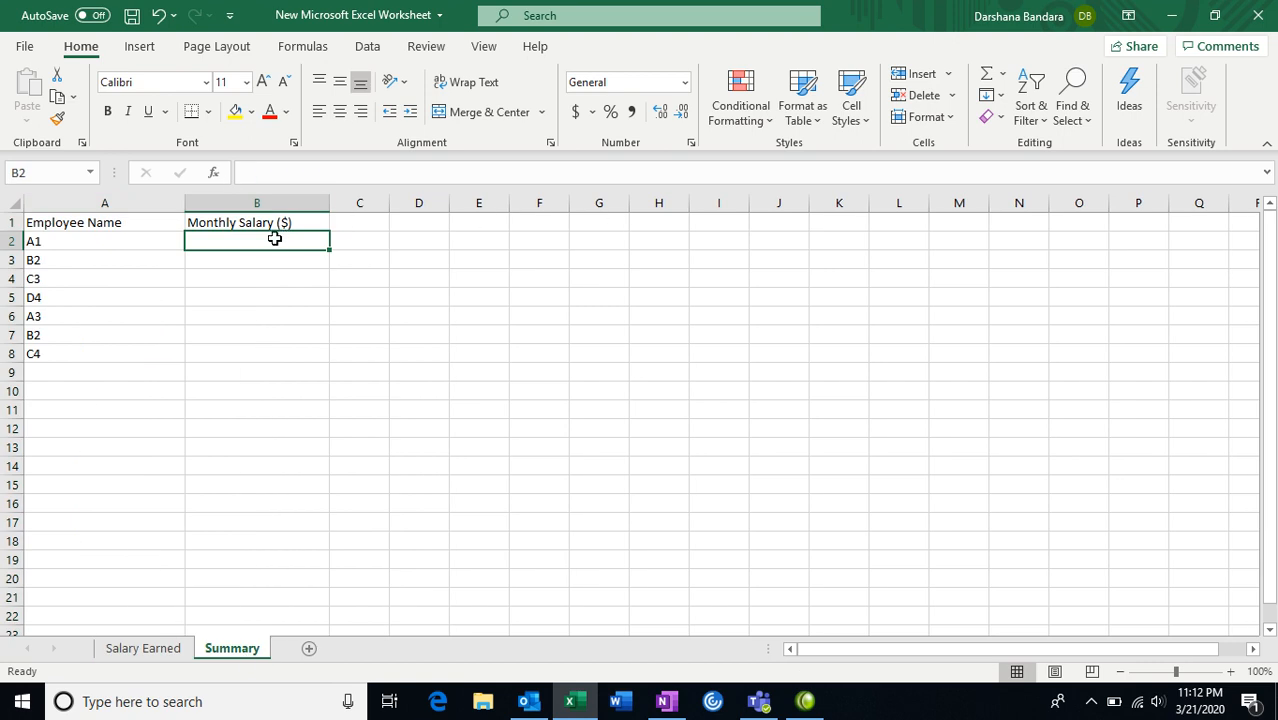
{"action": "left_click", "coordinate": [214, 173]}
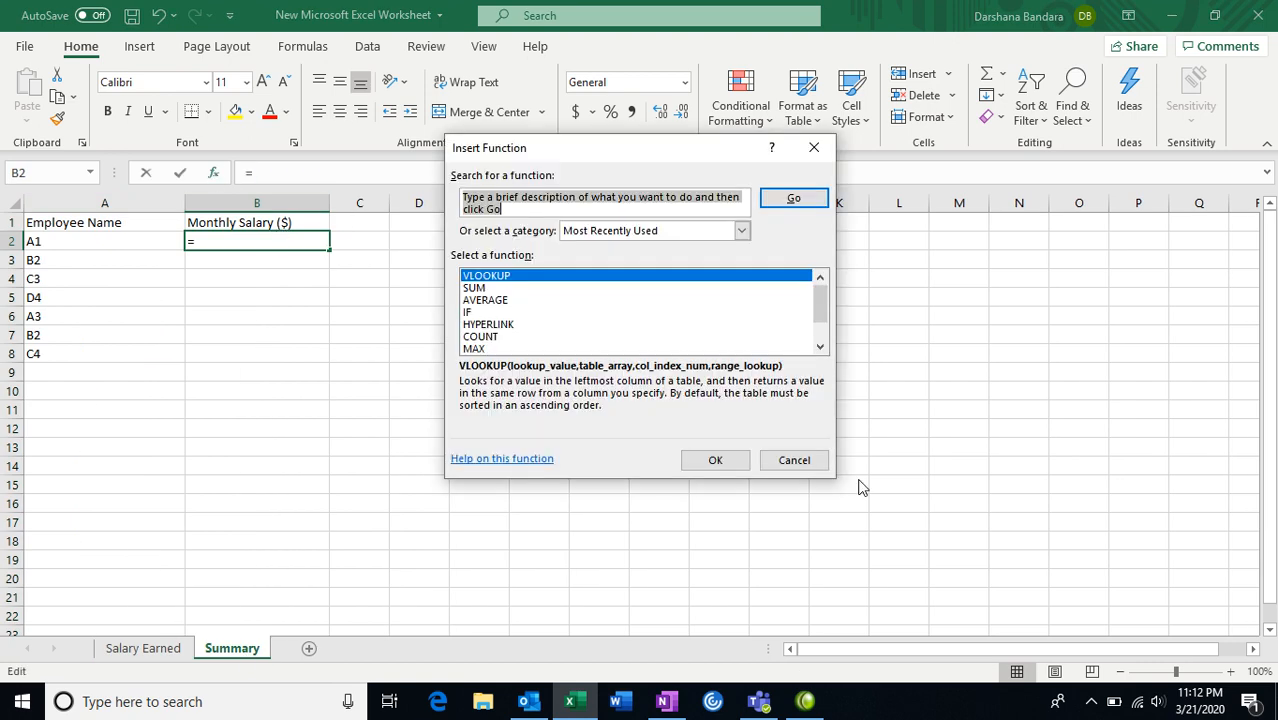
{"action": "left_click", "coordinate": [712, 462]}
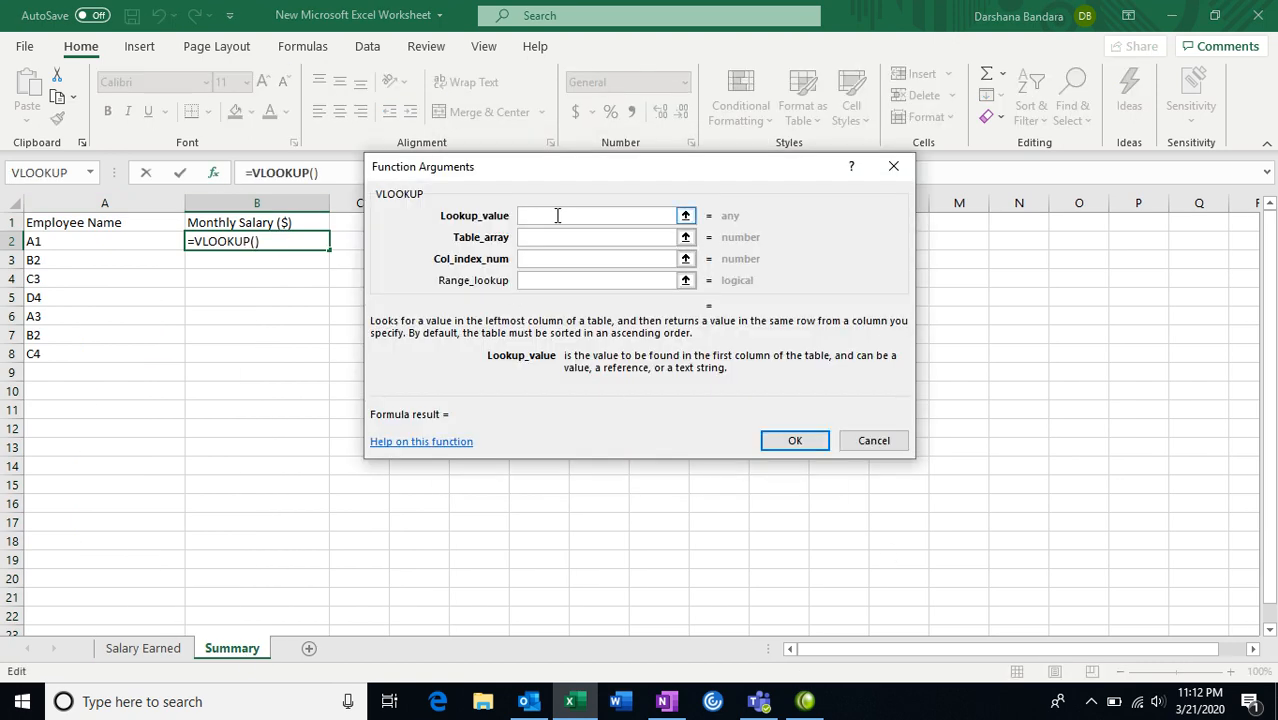
{"action": "left_click", "coordinate": [100, 237]}
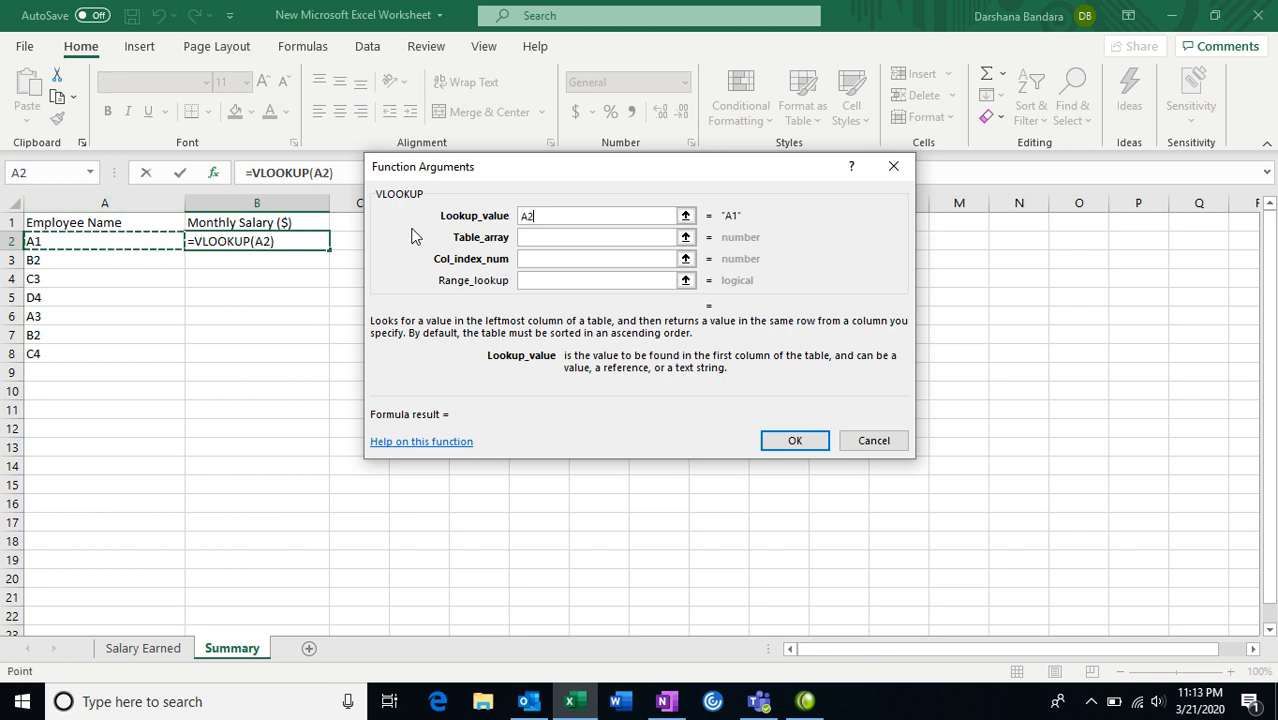
- Set the VLOOKUP table array to B2:C21 on the Salary Earned sheet
{"action": "left_click", "coordinate": [613, 237]}
{"action": "left_click", "coordinate": [143, 649]}
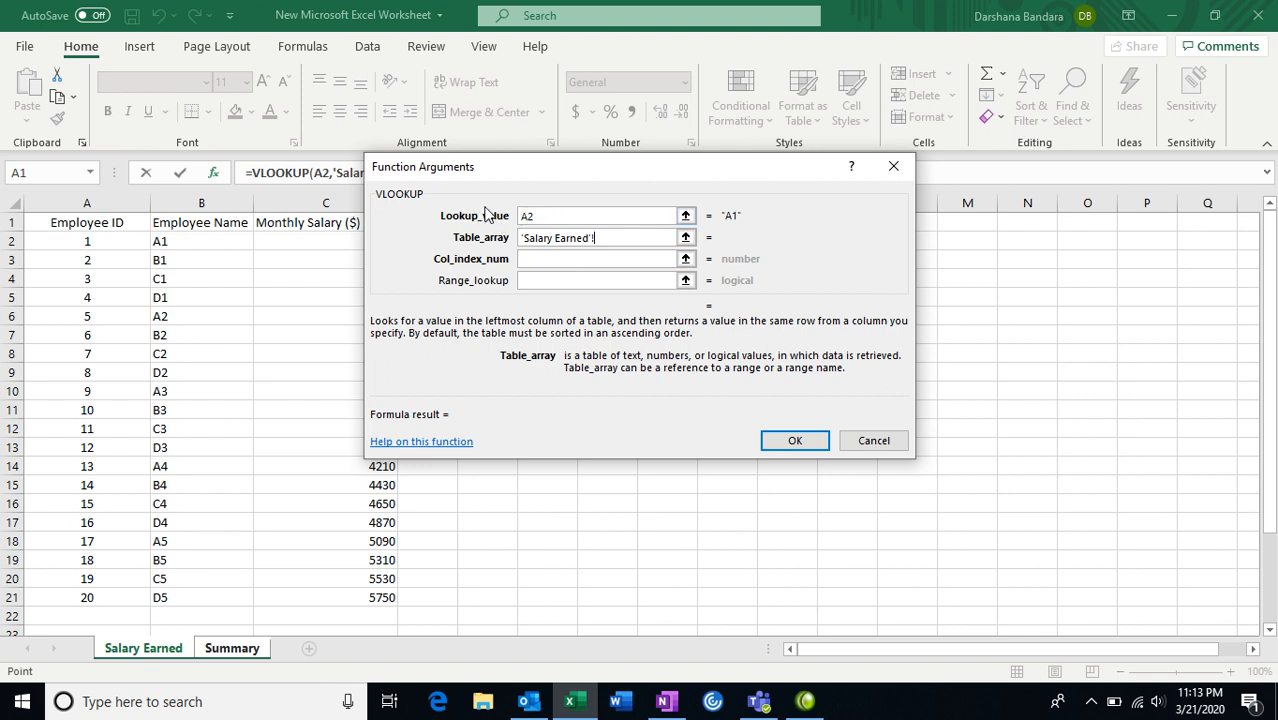
{"action": "left_click", "coordinate": [188, 242]}
{"action": "left_click_drag", "start_coordinate": [188, 242], "coordinate": [299, 597]}
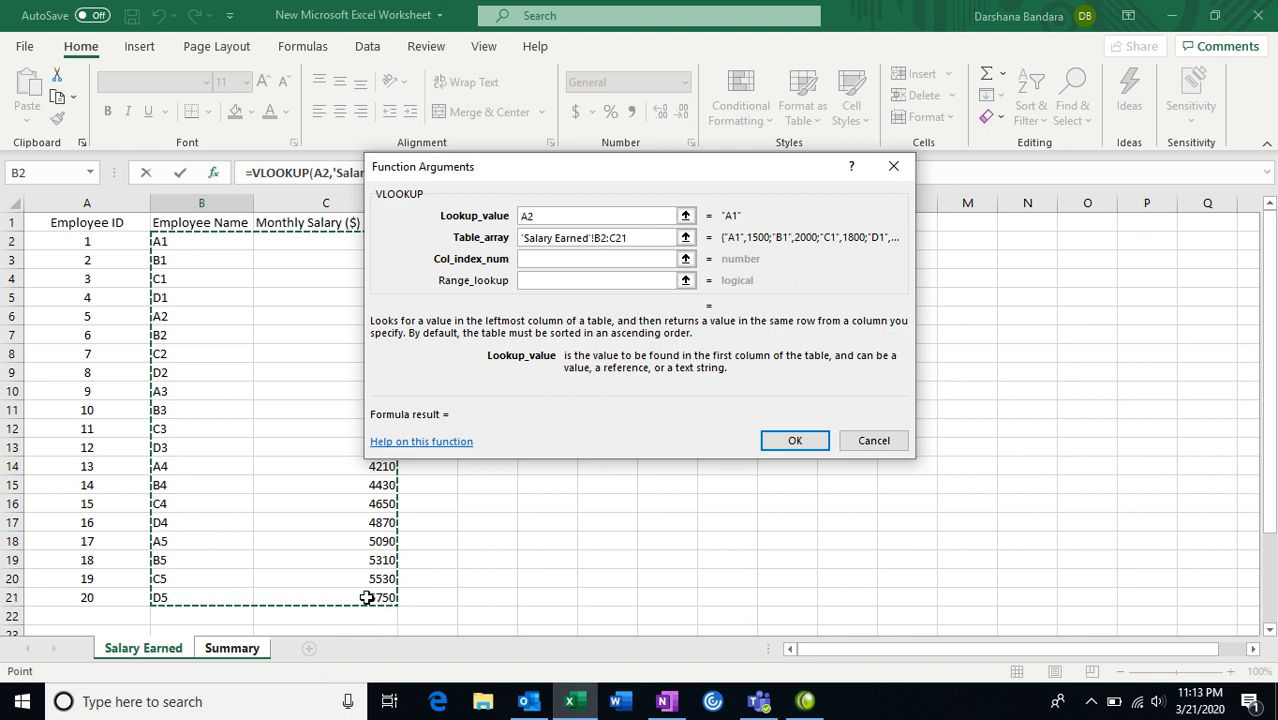
- Set the VLOOKUP column index number to 2, removing any stray sheet reference from the argument
{"action": "left_click", "coordinate": [555, 259]}
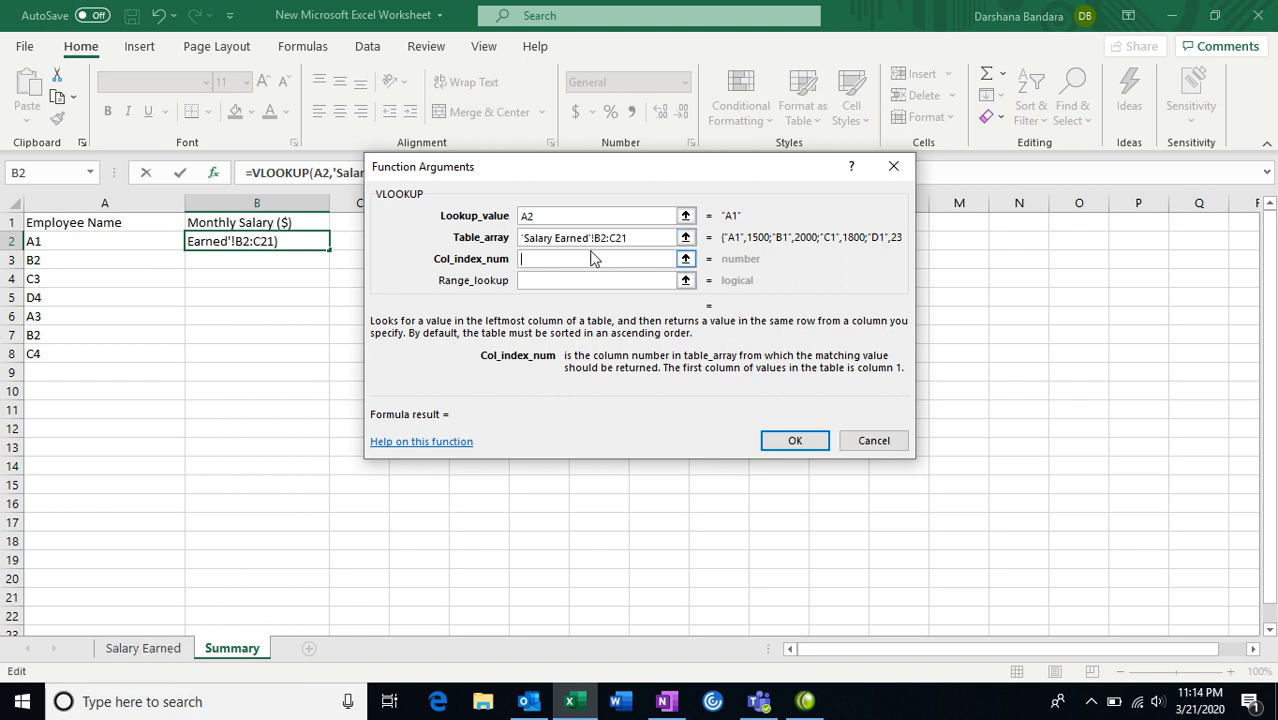
{"action": "left_click", "coordinate": [138, 652]}
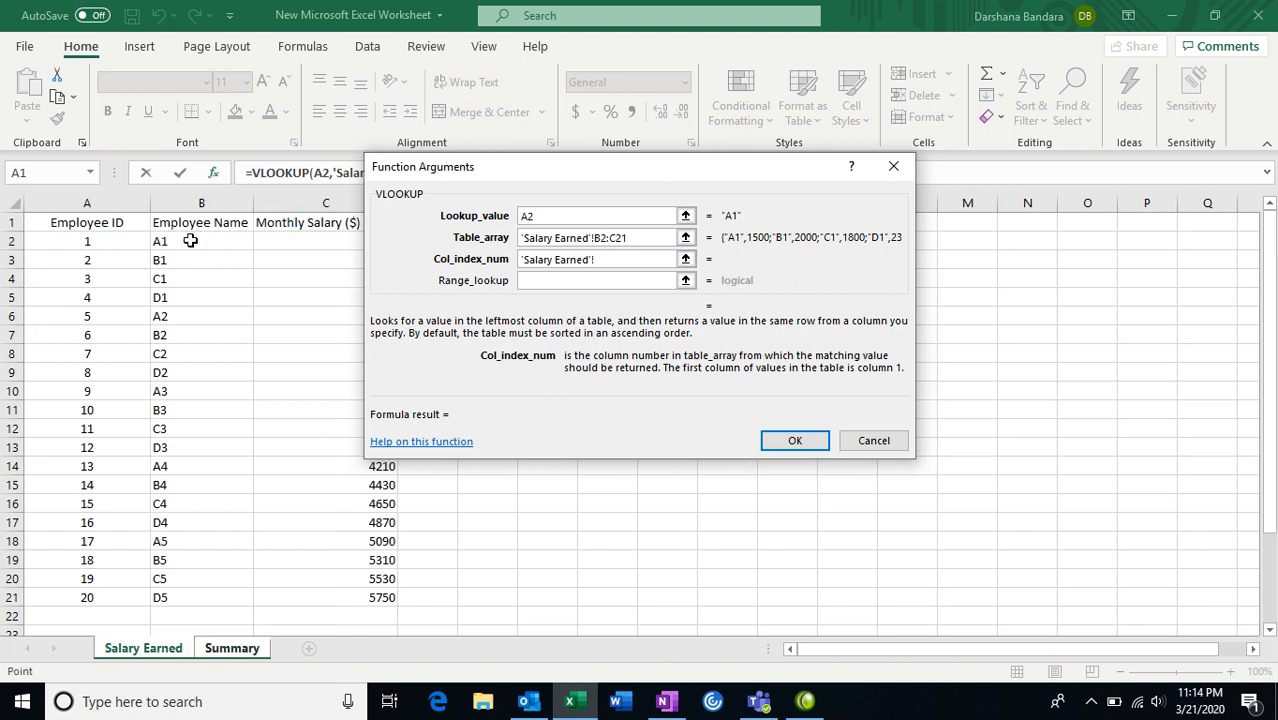
{"action": "left_click_drag", "start_coordinate": [190, 240], "coordinate": [310, 583]}
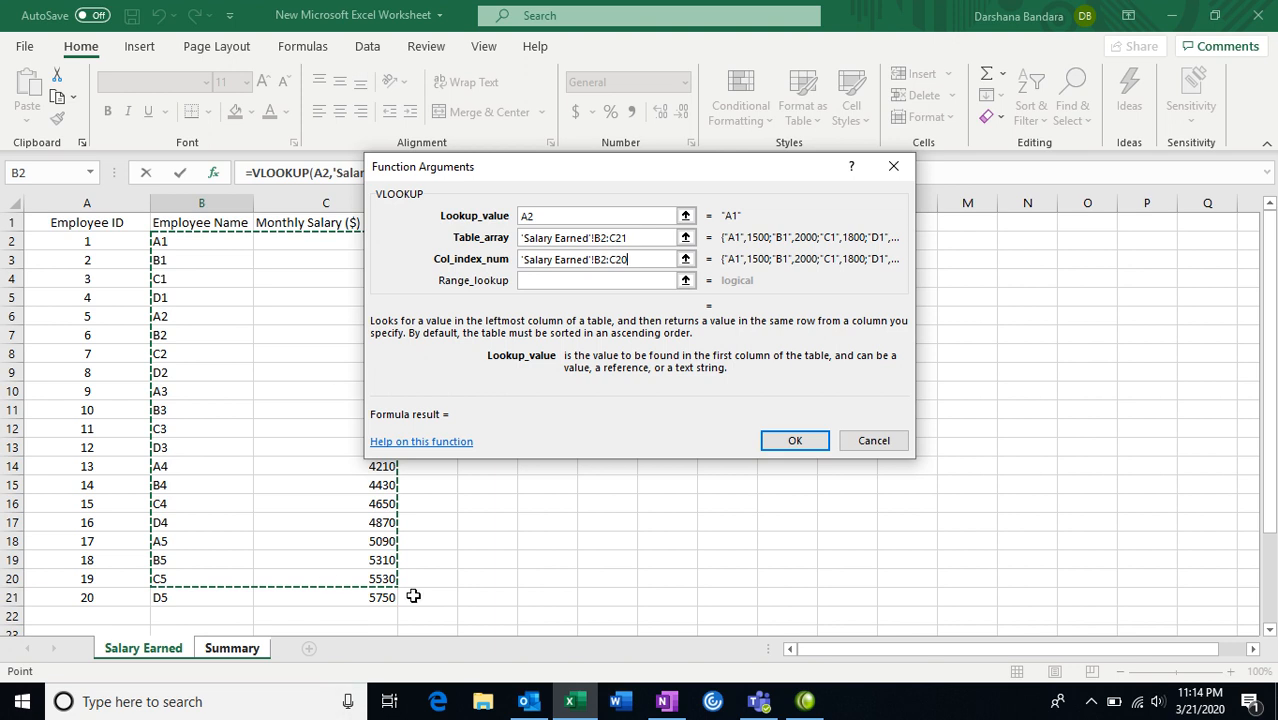
{"action": "left_click_drag", "start_coordinate": [620, 259], "coordinate": [522, 262]}
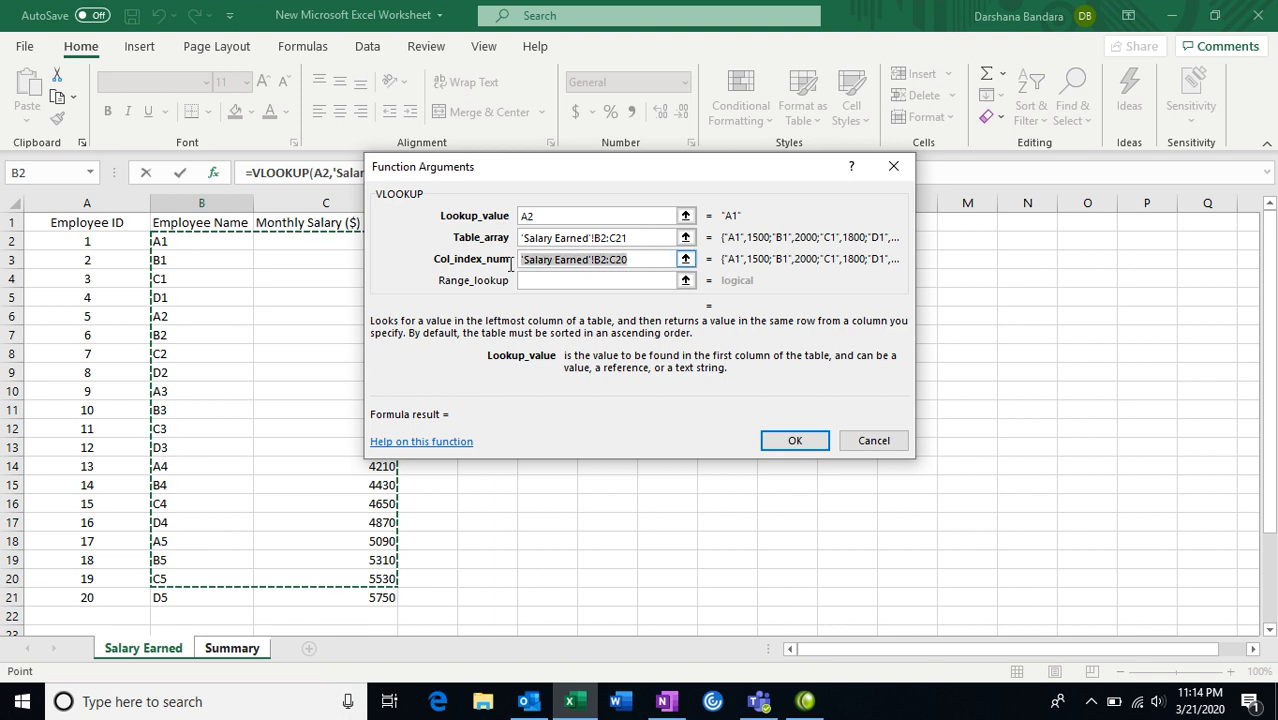
{"action": "type", "text": "2"}
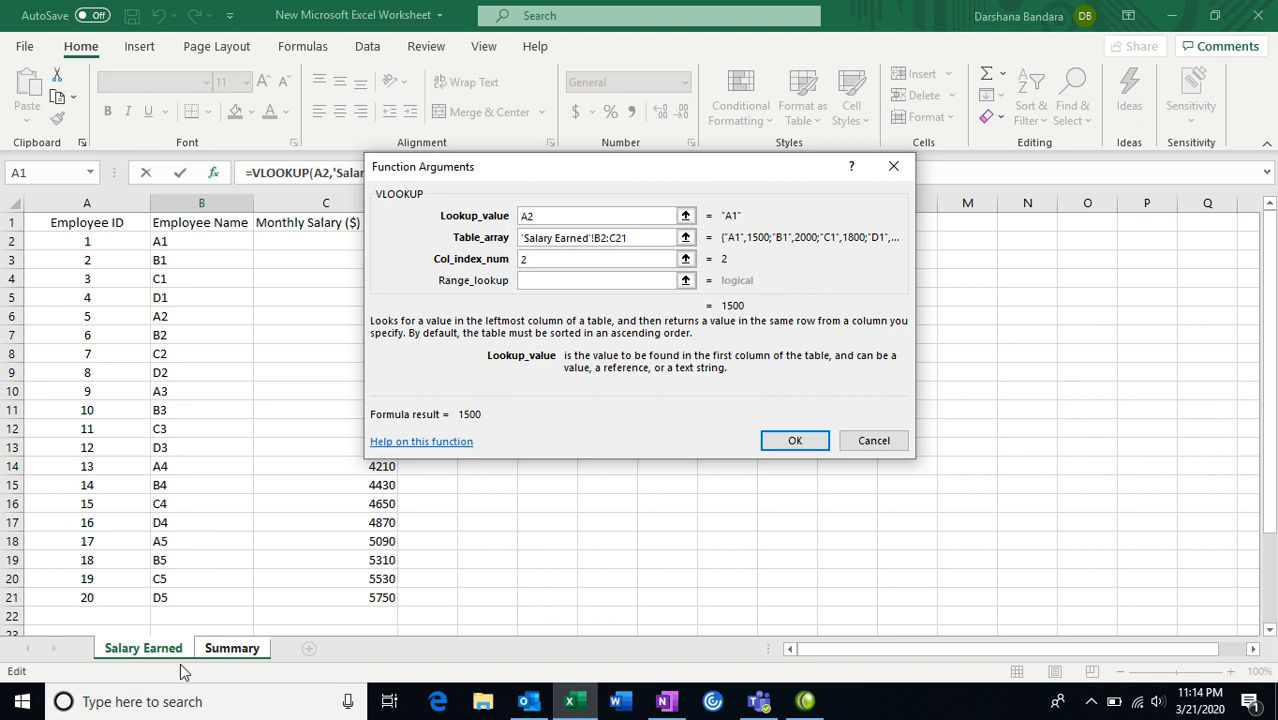
{"action": "left_click", "coordinate": [232, 648]}
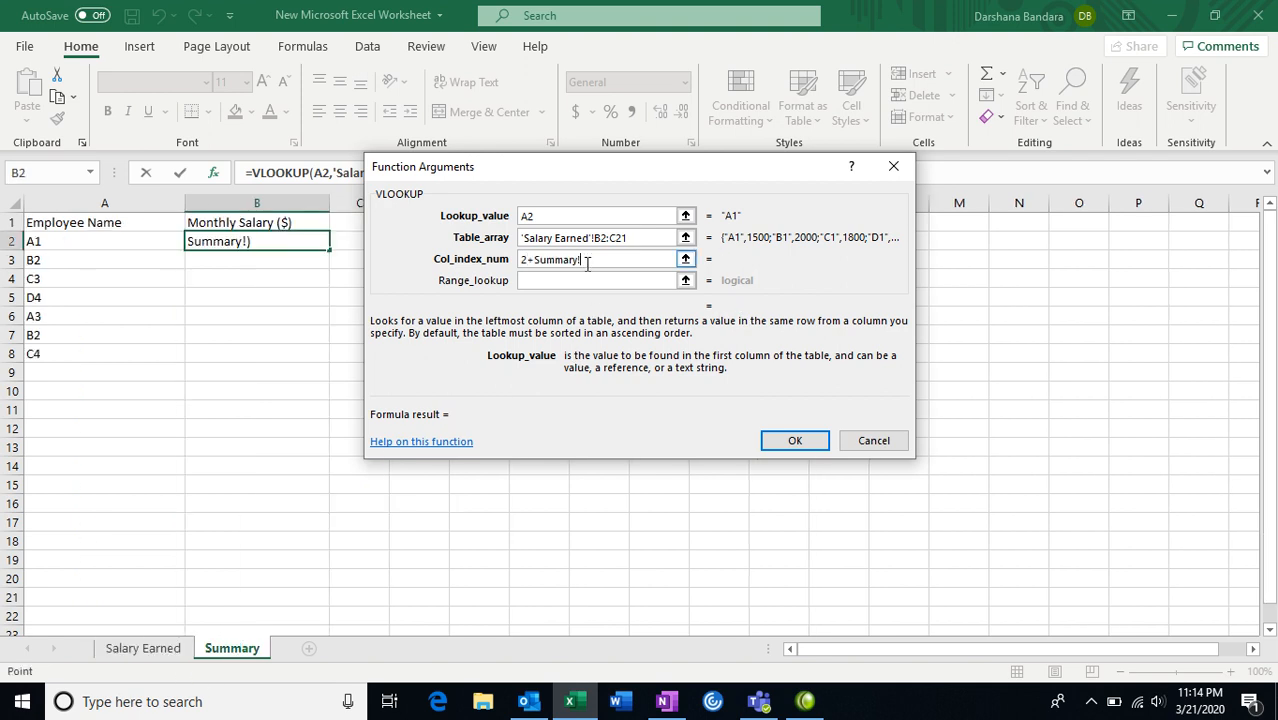
{"action": "left_click_drag", "start_coordinate": [584, 260], "coordinate": [529, 262]}
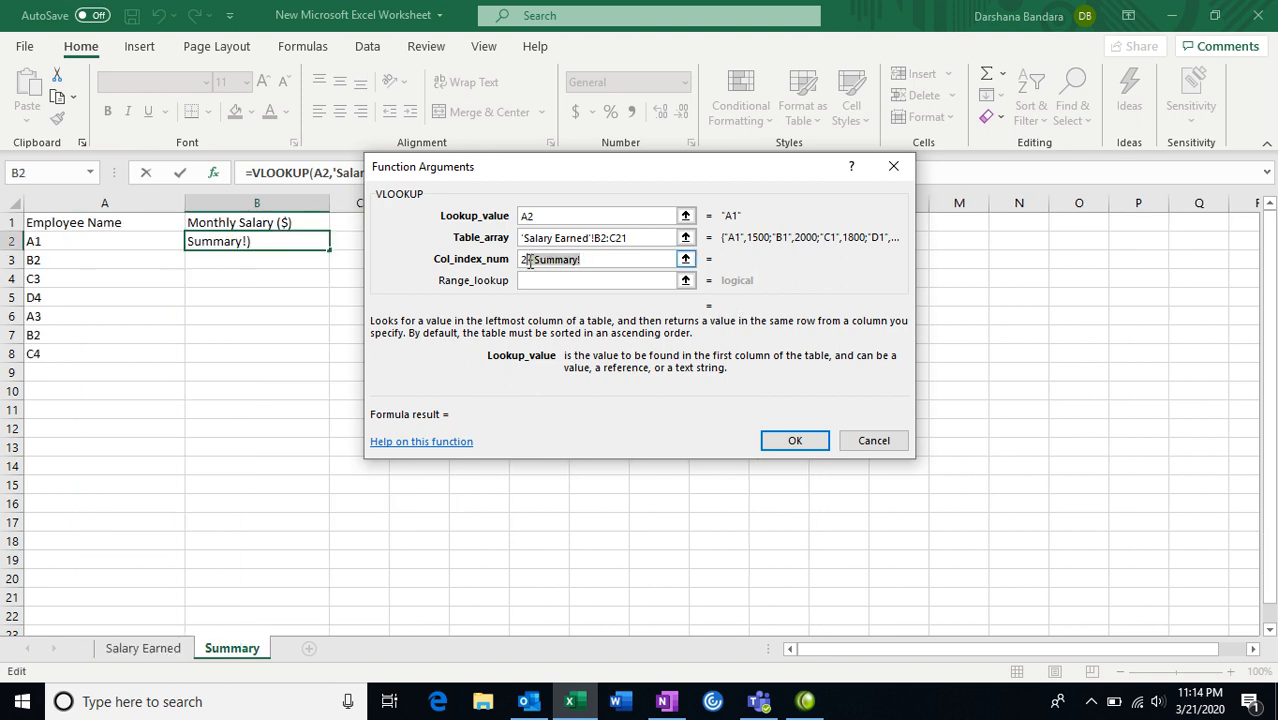
{"action": "key", "text": "BackSpace"}
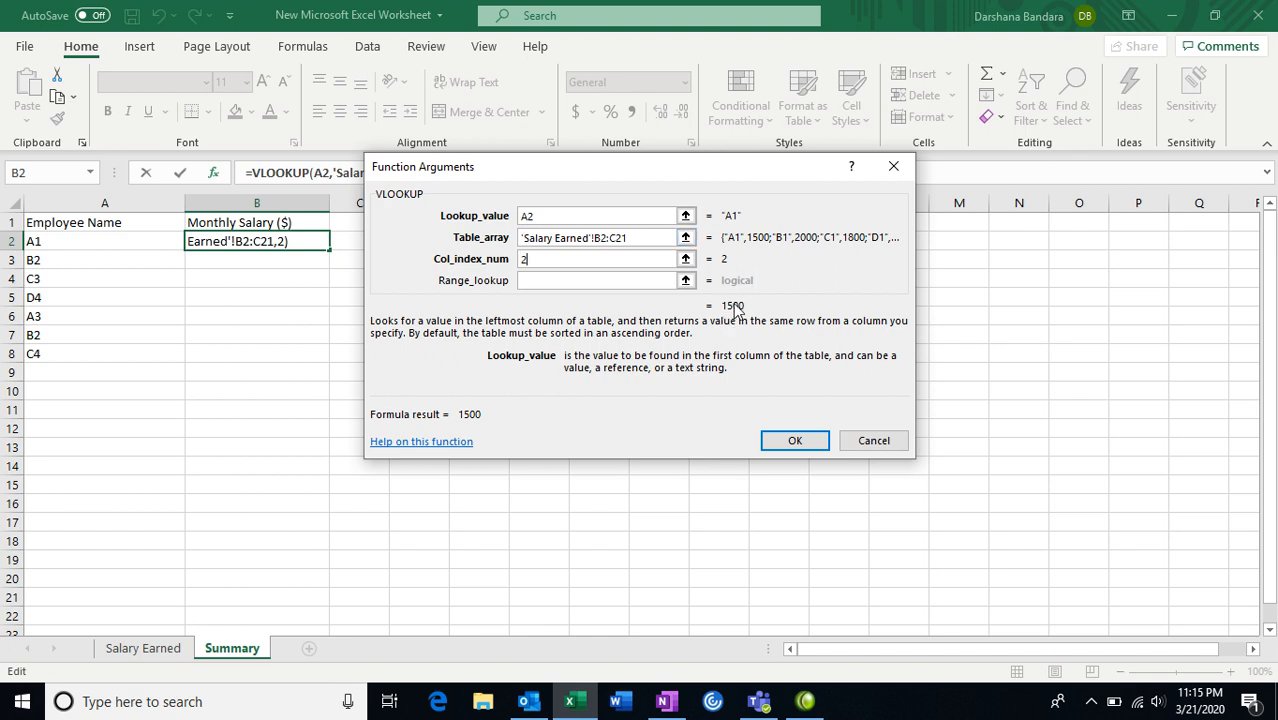
- Set the VLOOKUP range lookup to 0 for an exact match and insert the formula in B2
{"action": "left_click", "coordinate": [602, 280]}
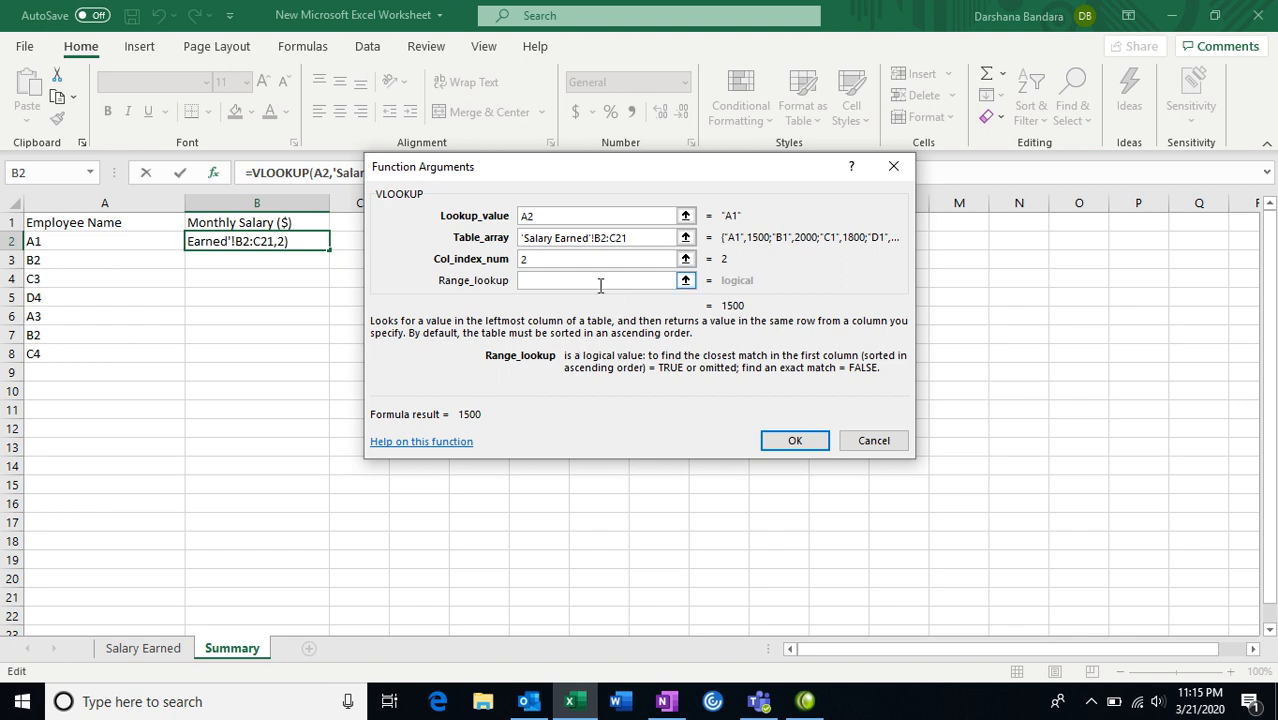
{"action": "type", "text": "0"}
{"action": "key", "text": "BackSpace"}
{"action": "type", "text": "1"}
{"action": "key", "text": "BackSpace"}
{"action": "type", "text": "0"}
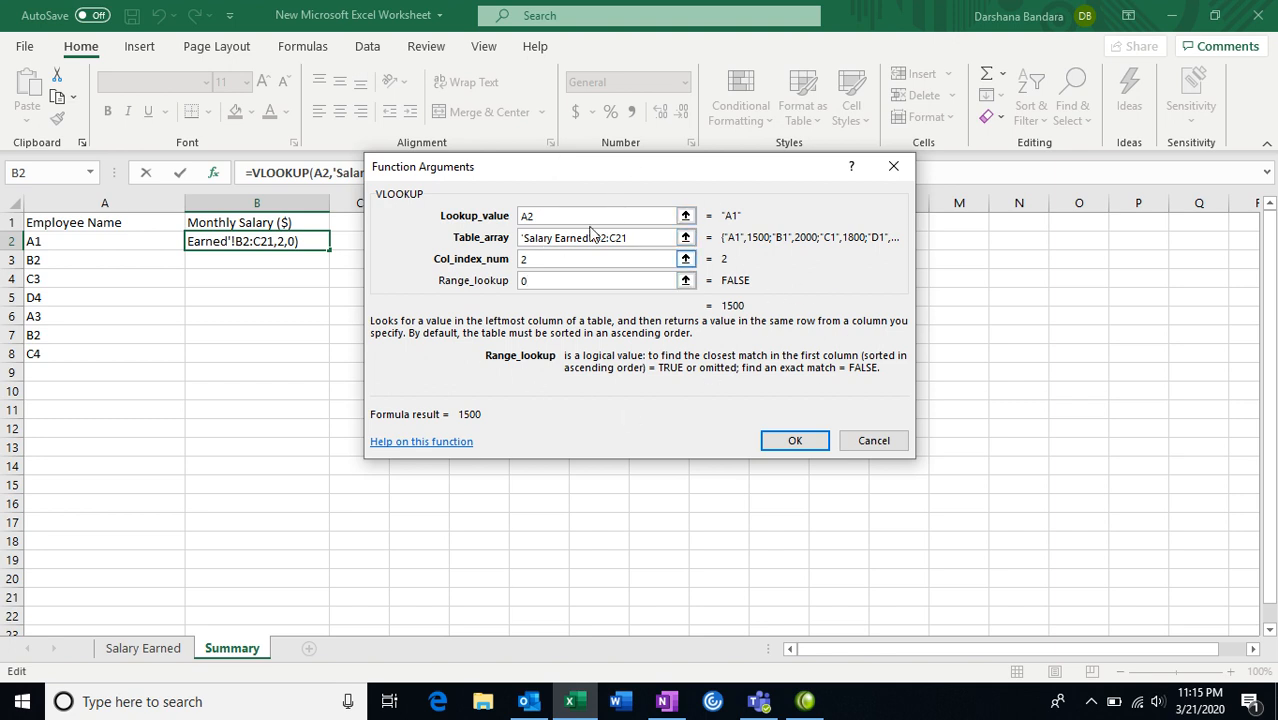
{"action": "left_click", "coordinate": [817, 441]}
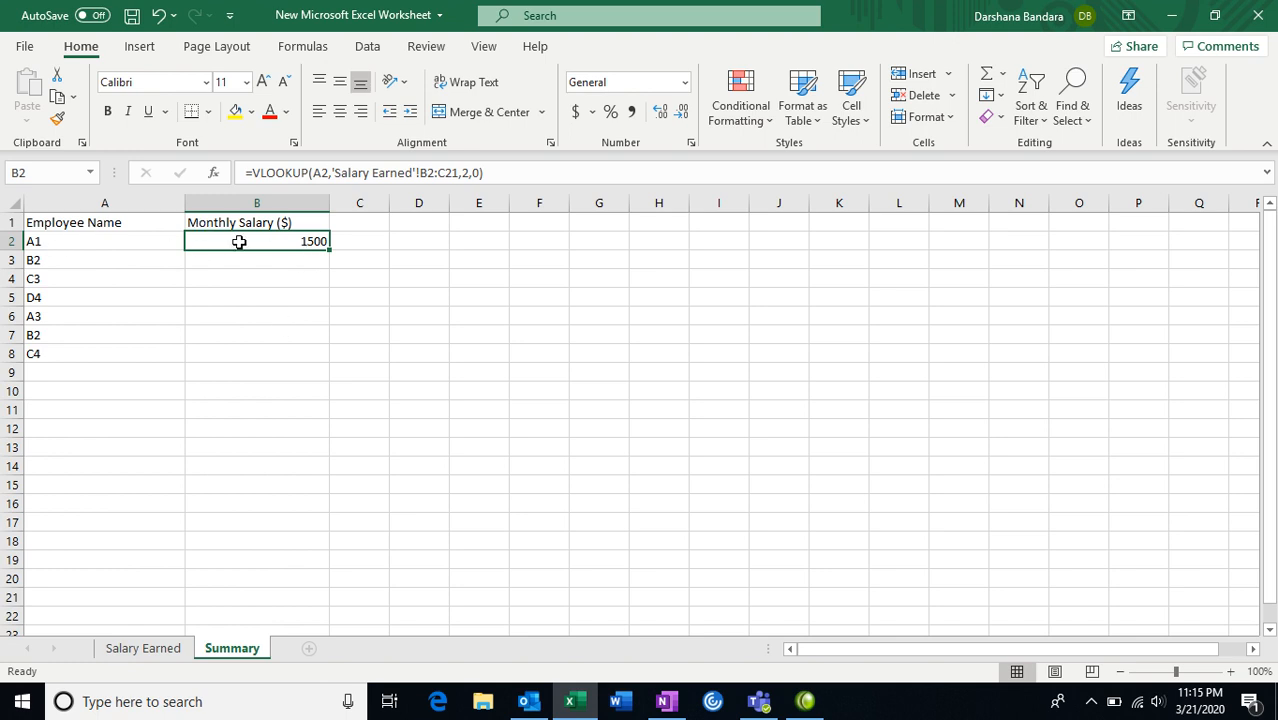
- Copy the VLOOKUP formula from B2 down to B8 in the Monthly Salary column
{"action": "left_click", "coordinate": [100, 242]}
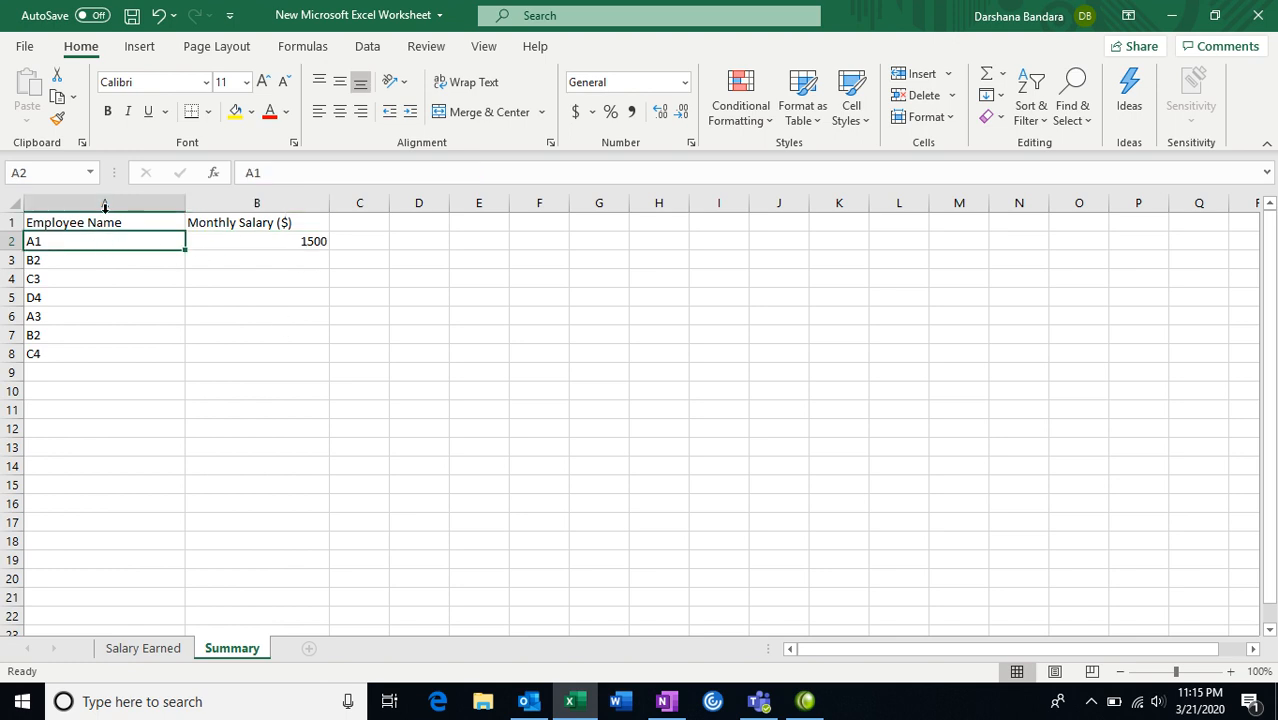
{"action": "left_click", "coordinate": [300, 241]}
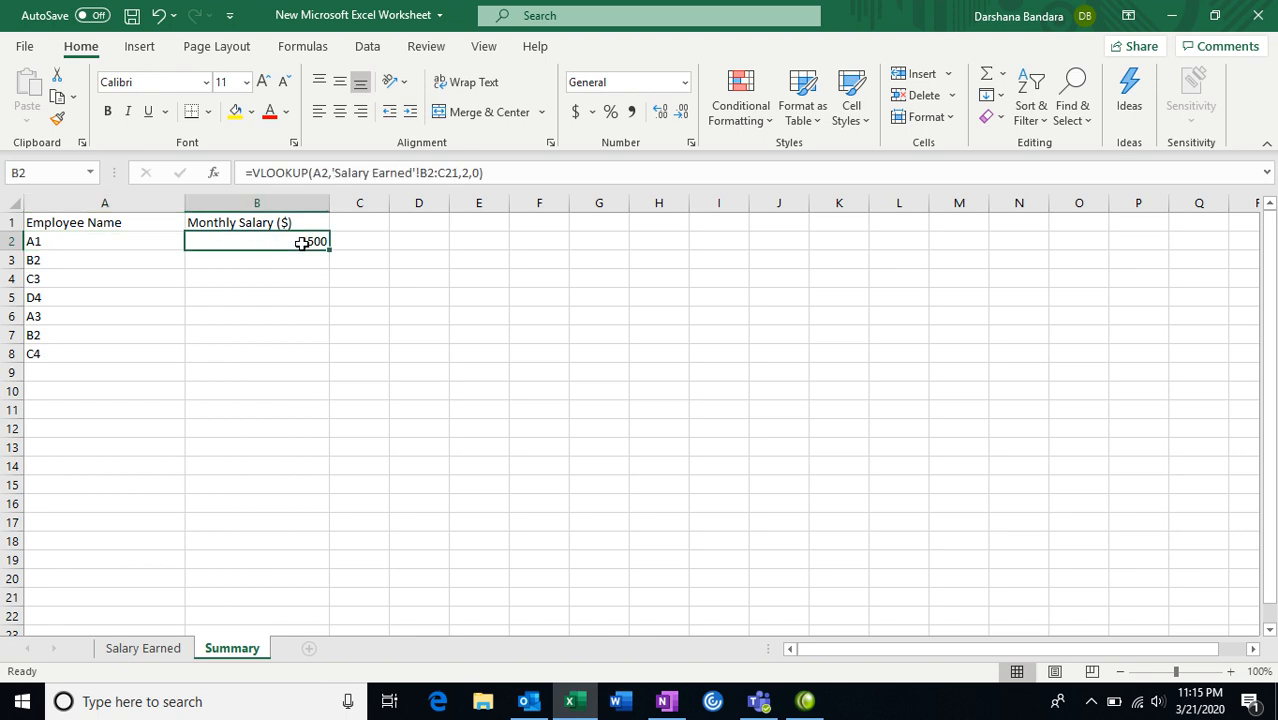
{"action": "left_click_drag", "start_coordinate": [328, 249], "coordinate": [319, 357]}
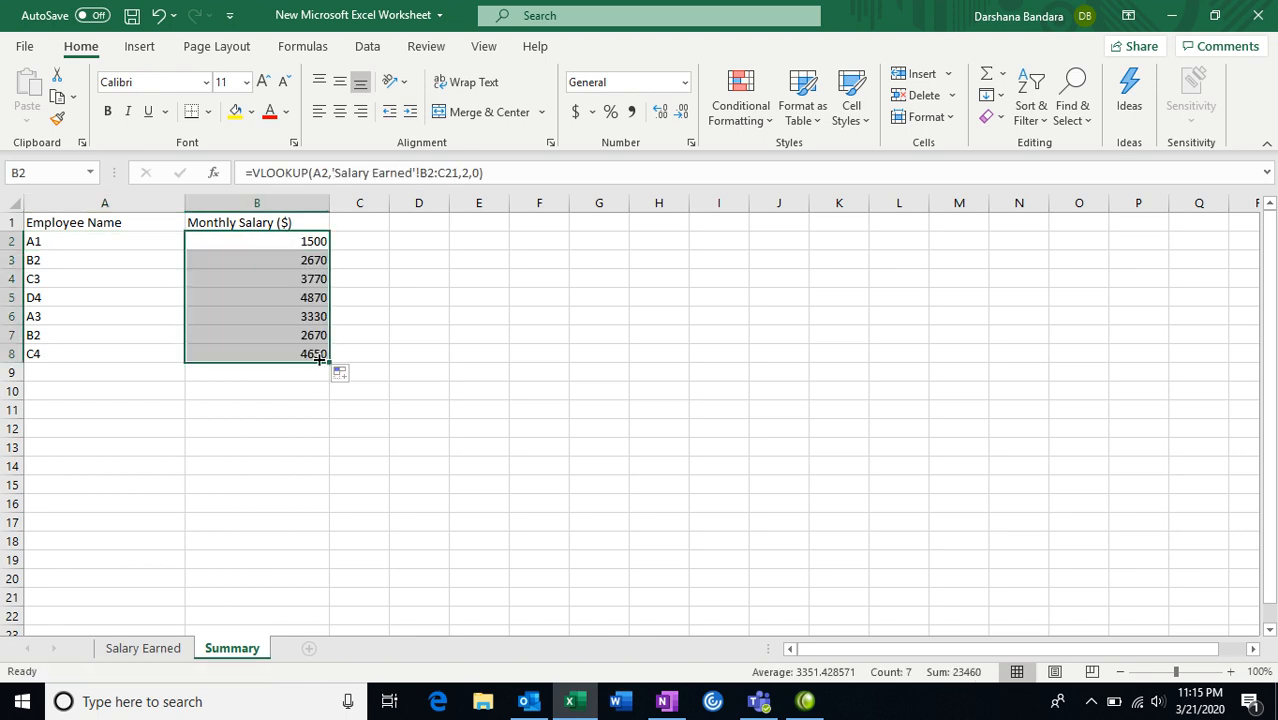
- Check the filled Monthly Salary formulas and values in B2:B8 against the employee names in column A
{"action": "left_click", "coordinate": [287, 255]}
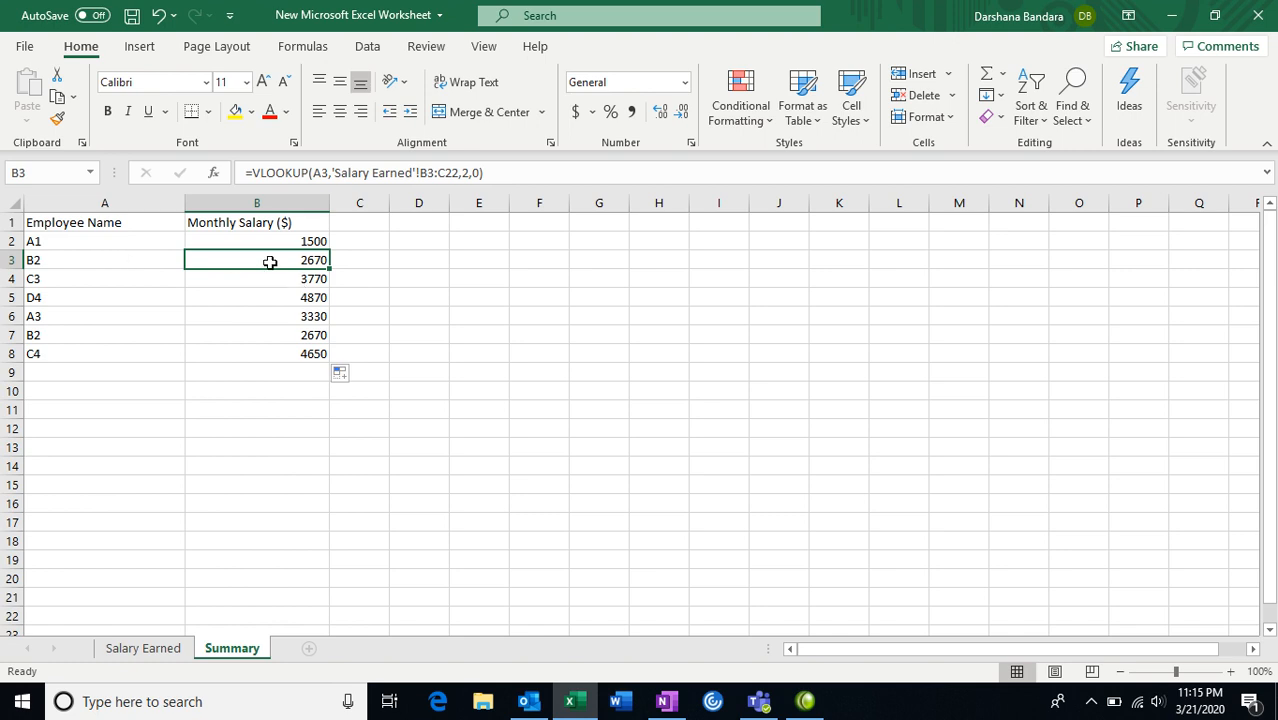
{"action": "left_click_drag", "start_coordinate": [297, 262], "coordinate": [296, 353]}
{"action": "left_click_drag", "start_coordinate": [122, 260], "coordinate": [123, 355]}
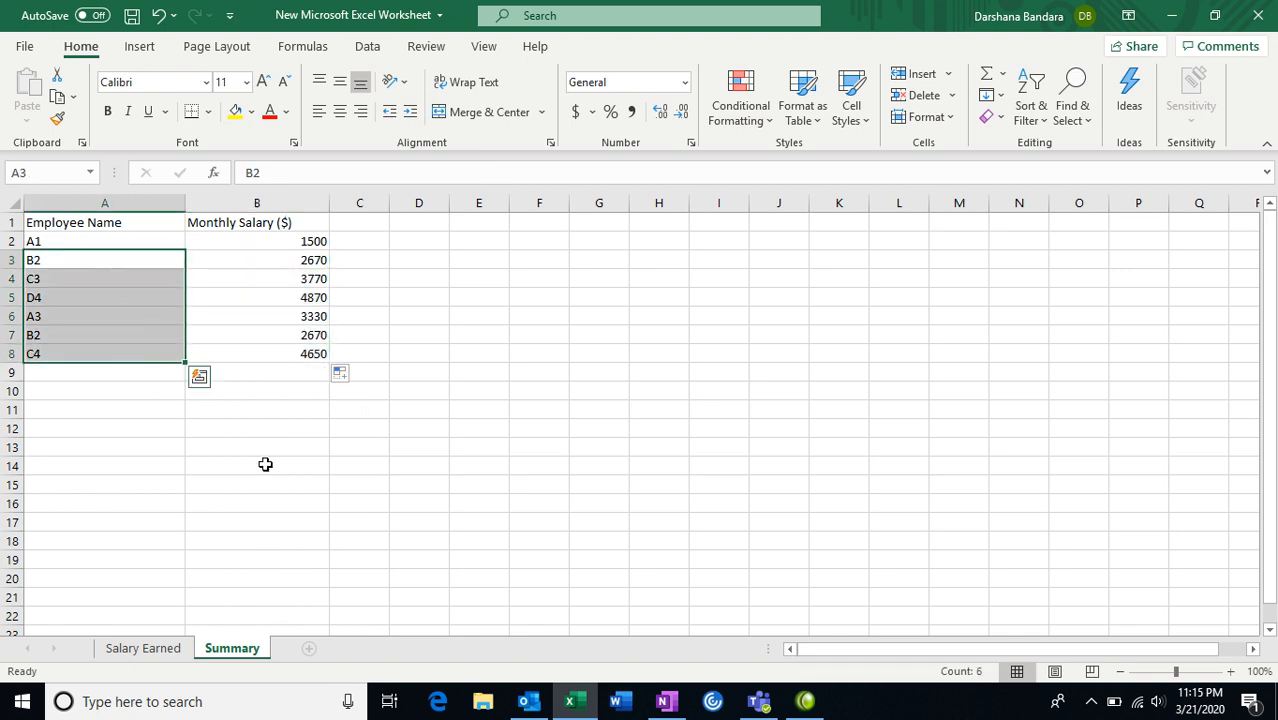
{"action": "left_click", "coordinate": [145, 240]}
{"action": "left_click", "coordinate": [300, 243]}
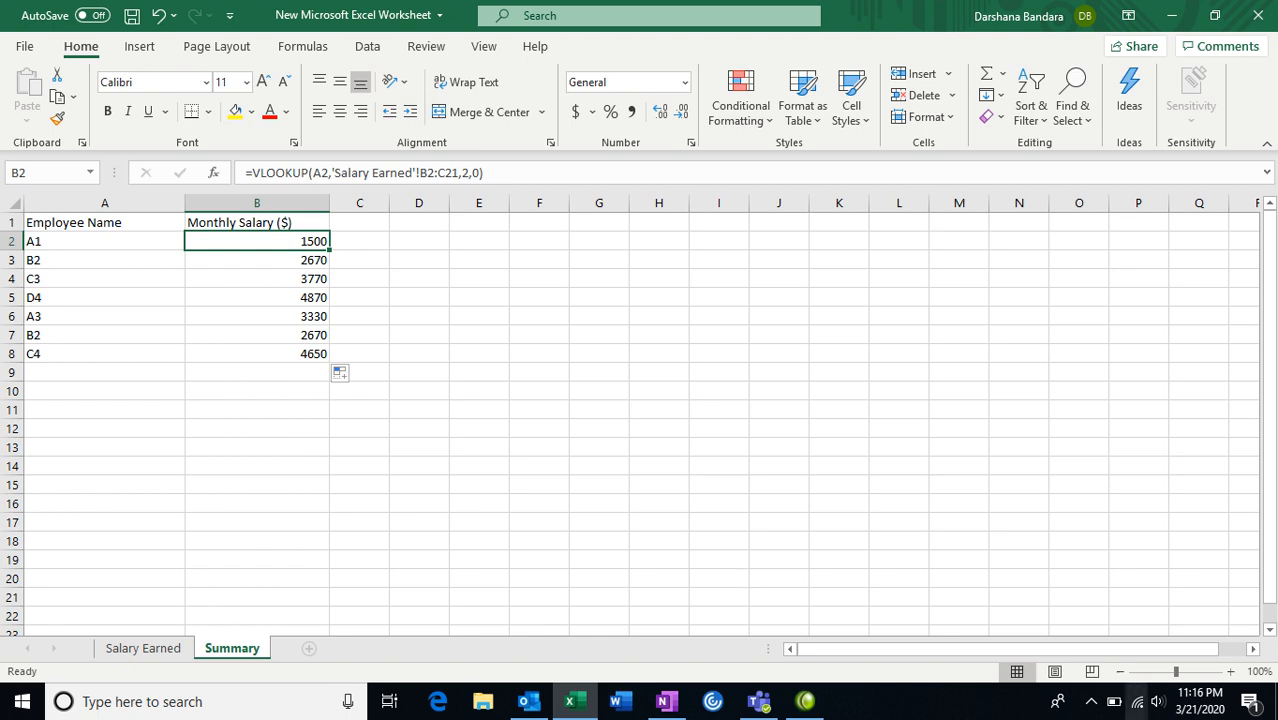
{"action": "left_click", "coordinate": [1090, 703]}
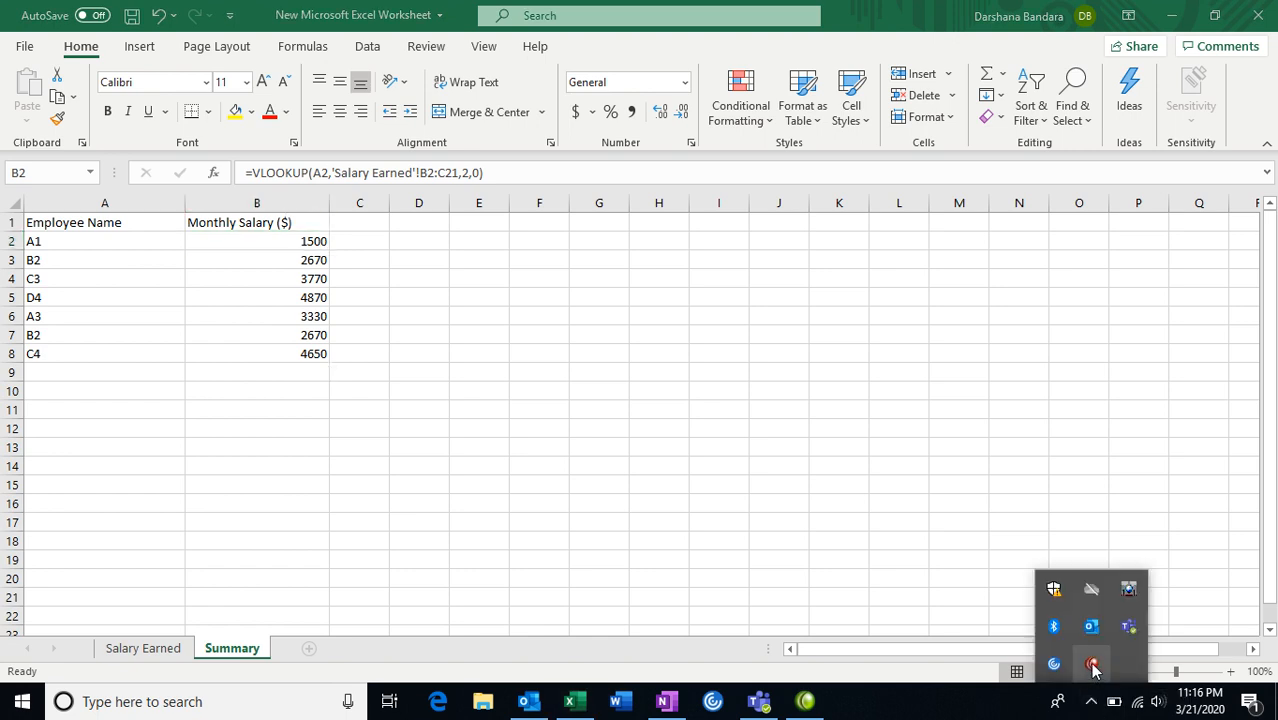
{"action": "right_click", "coordinate": [1093, 665]}
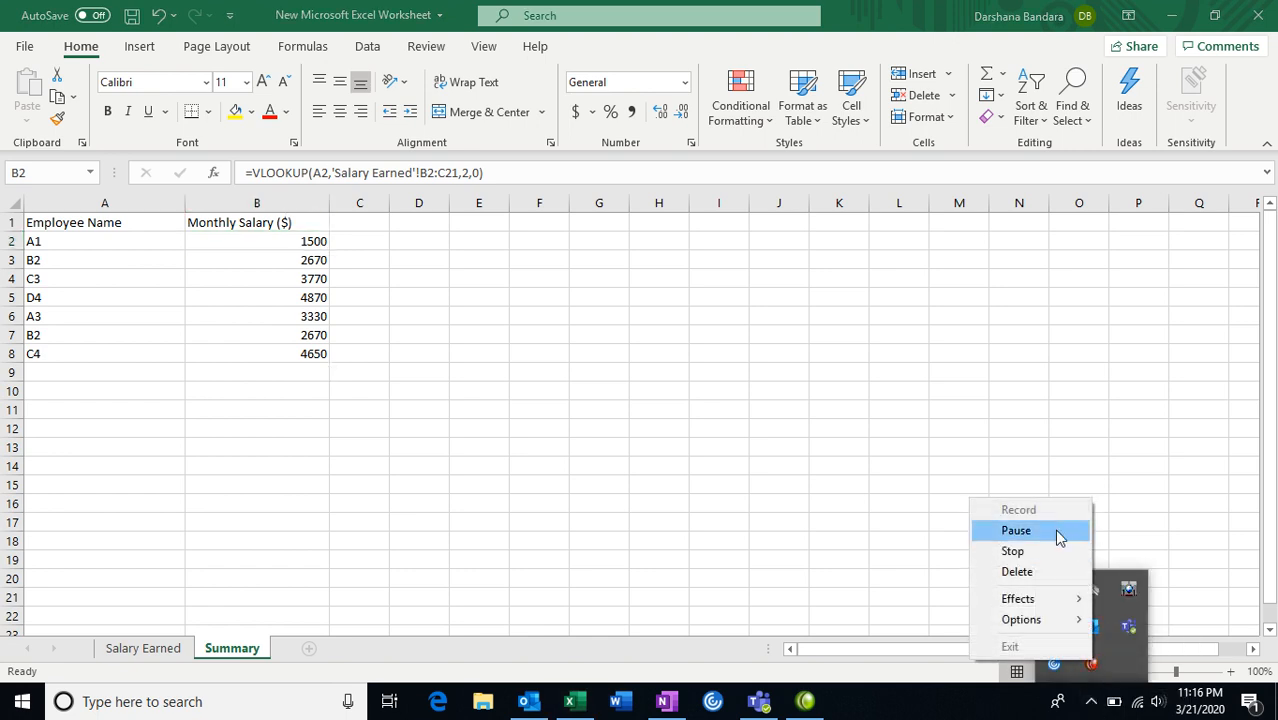